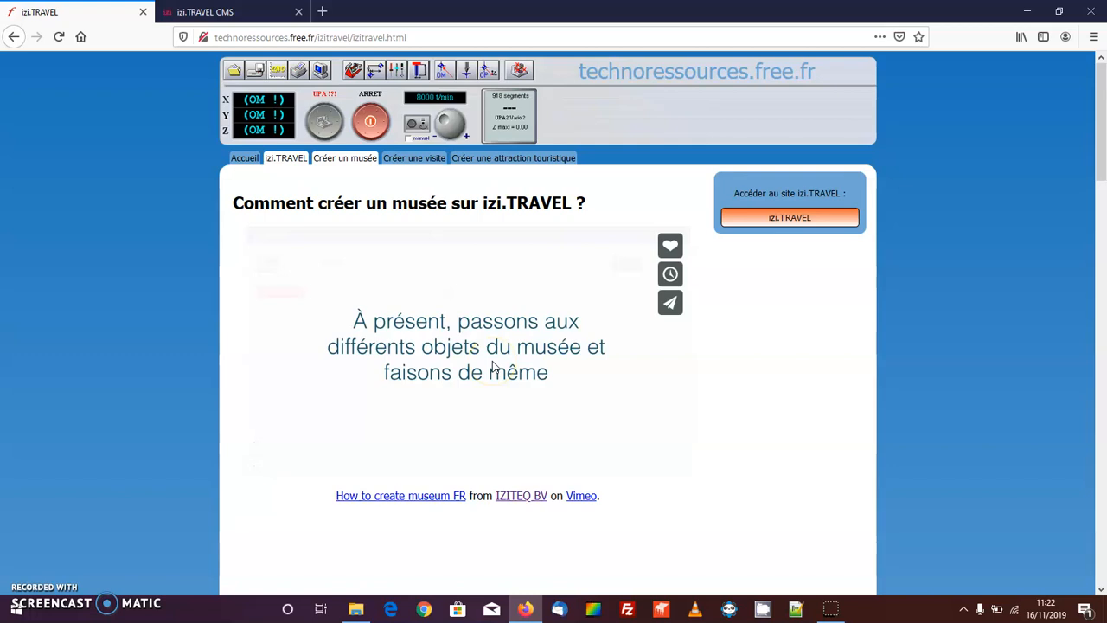
- Switch to the izi.TRAVEL CMS page and open the museum Eglise Saint Antoine de Conty from the dashboard
mouse_move(410, 445)
left_click(229, 12)
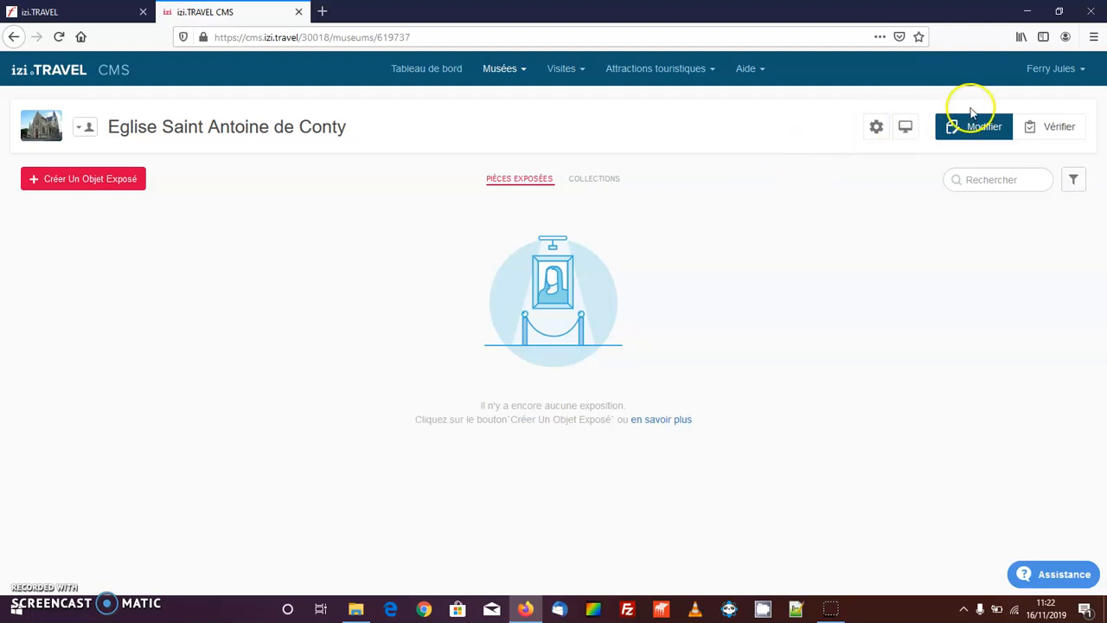
left_click(1051, 75)
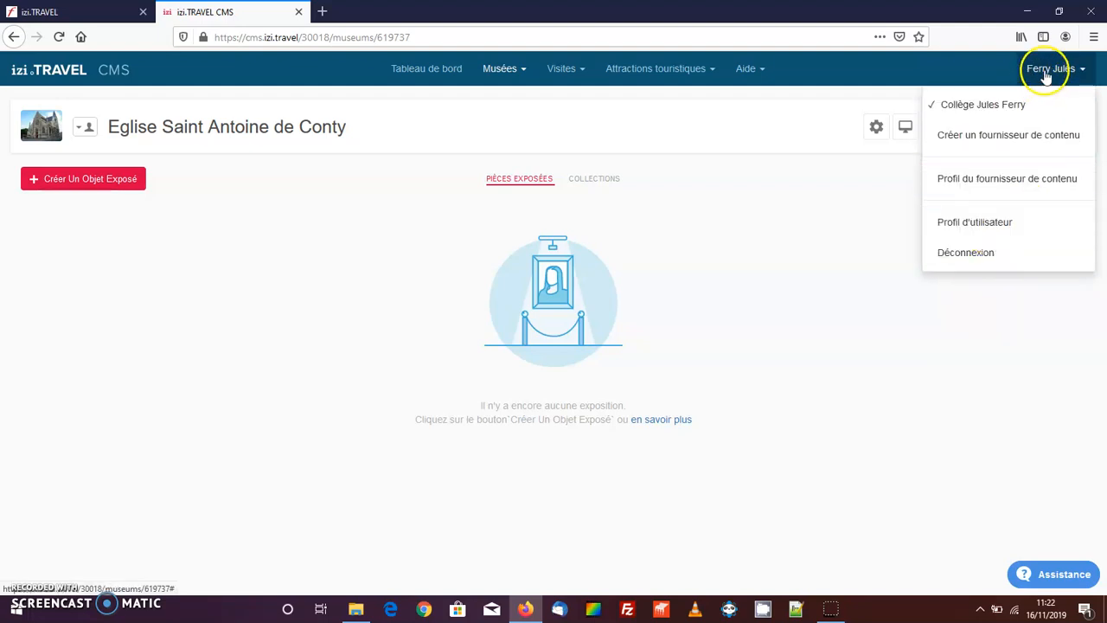
left_click(697, 205)
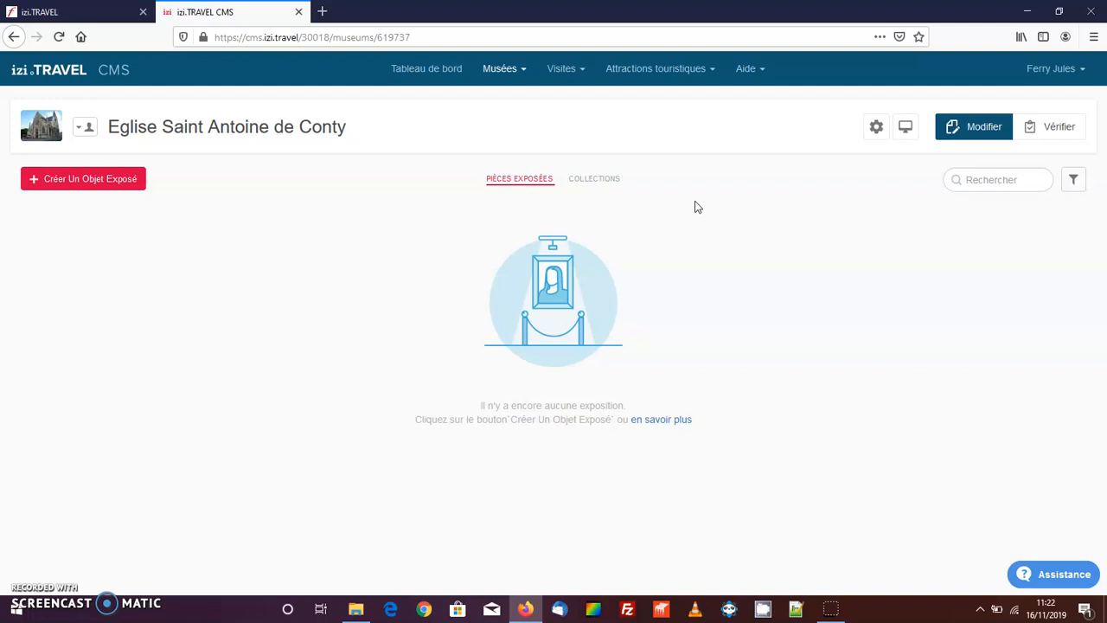
left_click(418, 71)
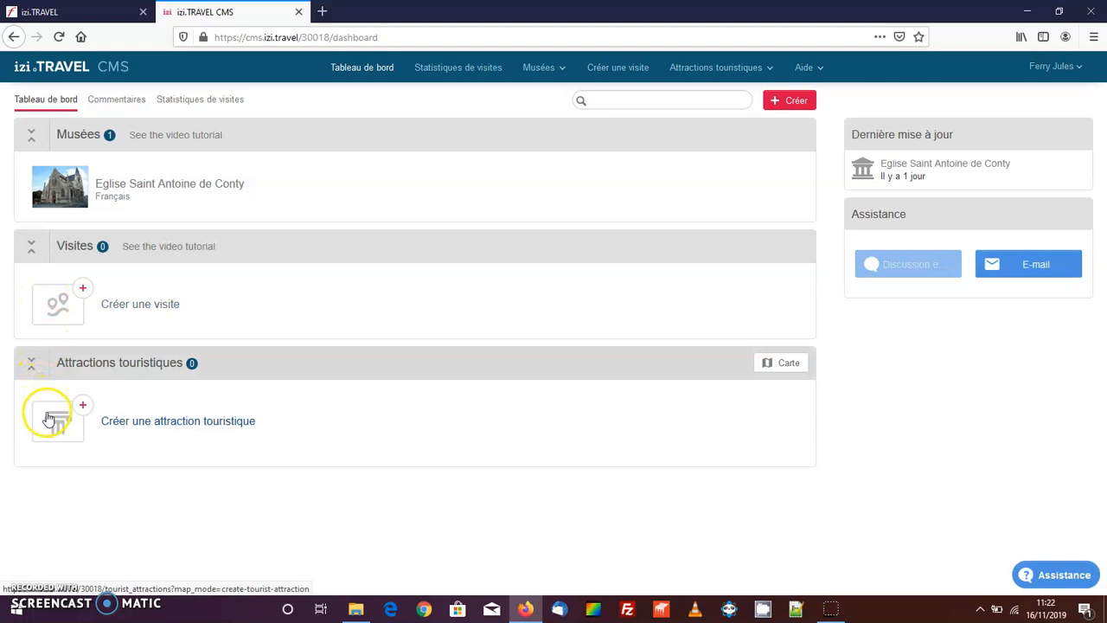
left_click(173, 186)
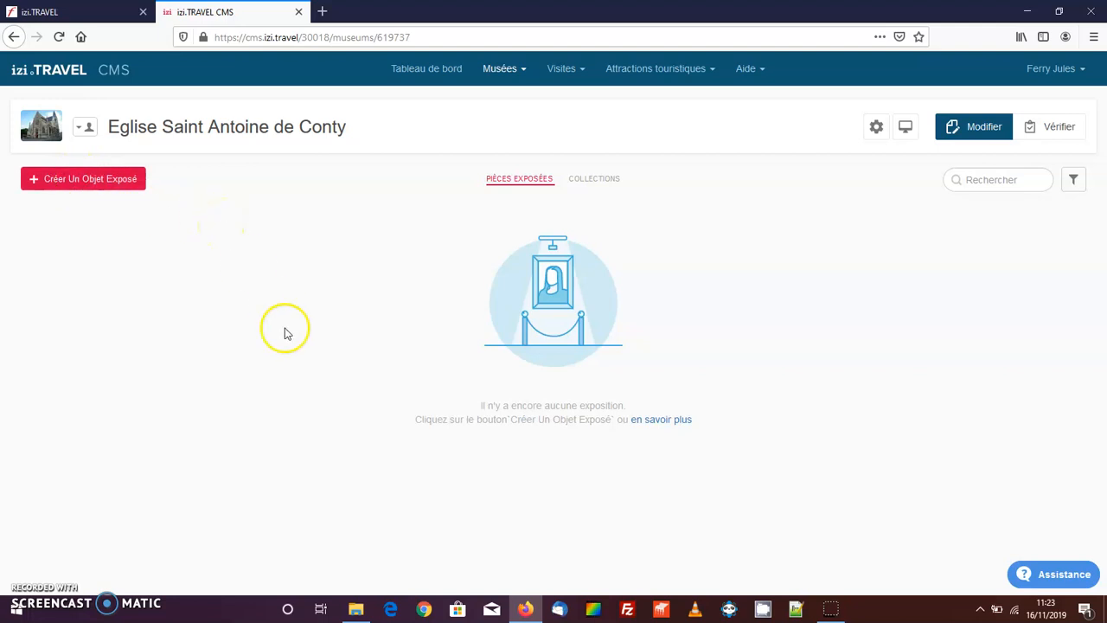
- Switch to File Explorer and examine the 2- fontaine folder in izi.TRAVEL, including its images and mp3 subfolders and text documents
left_click(355, 609)
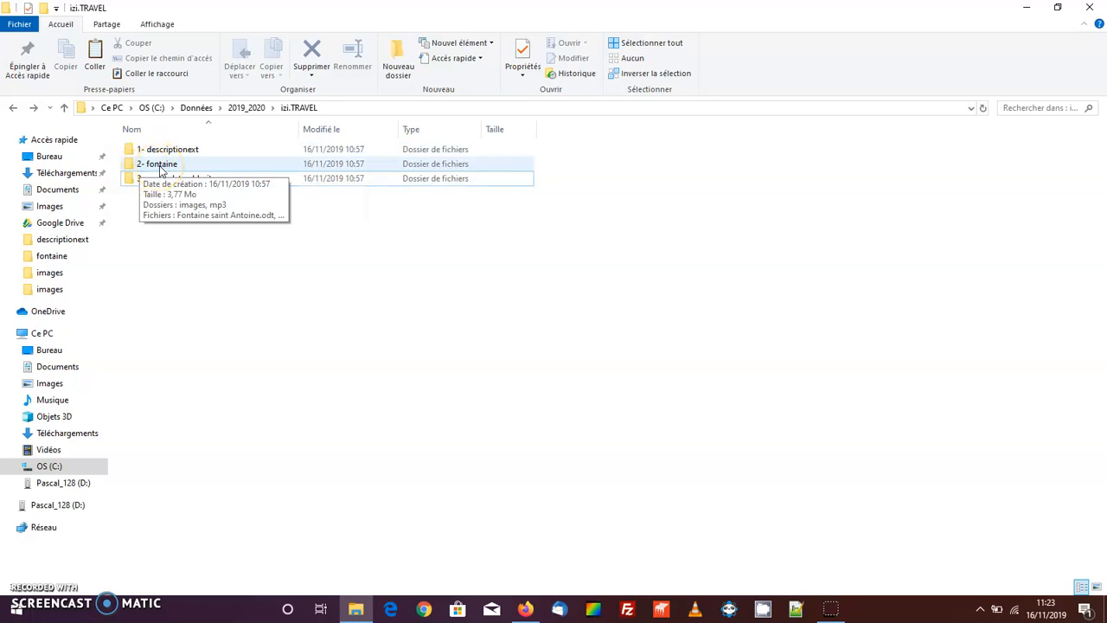
left_click(211, 263)
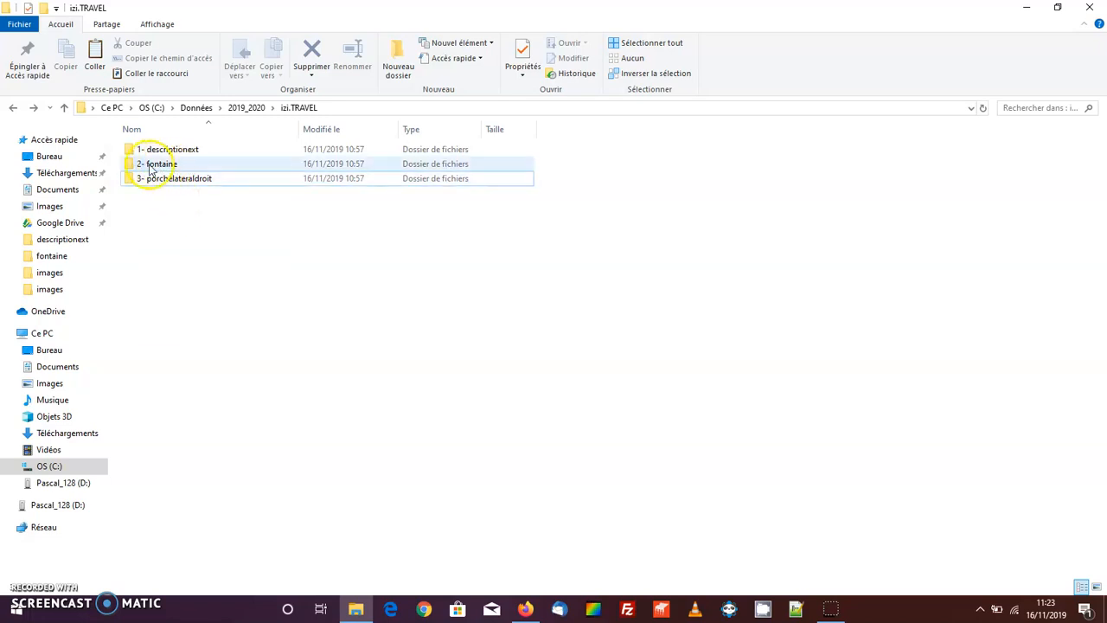
mouse_move(164, 171)
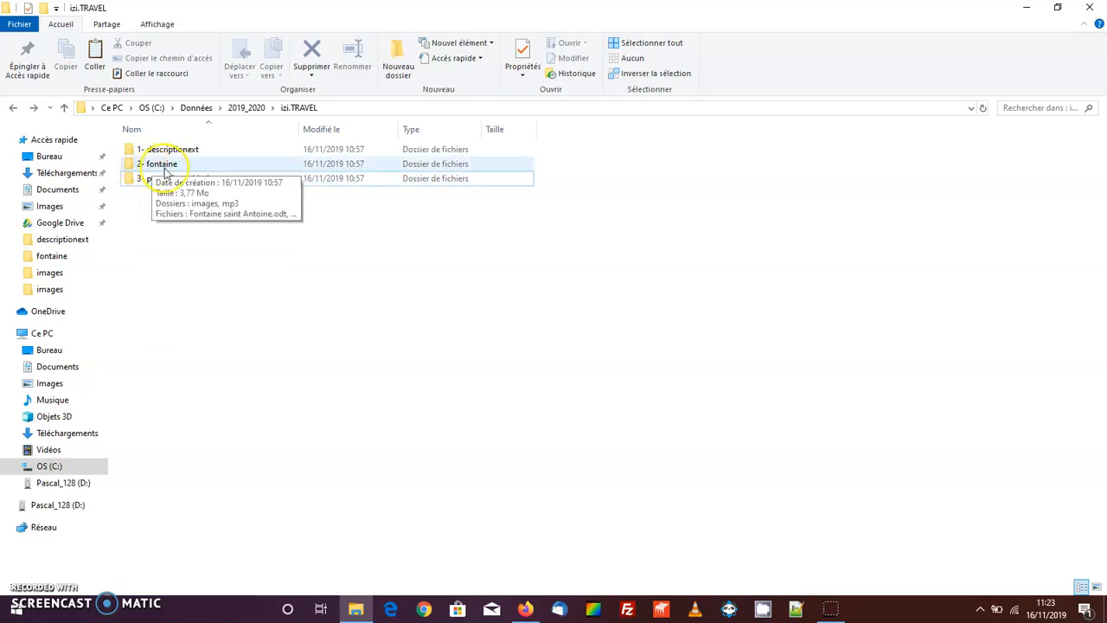
double_click(164, 164)
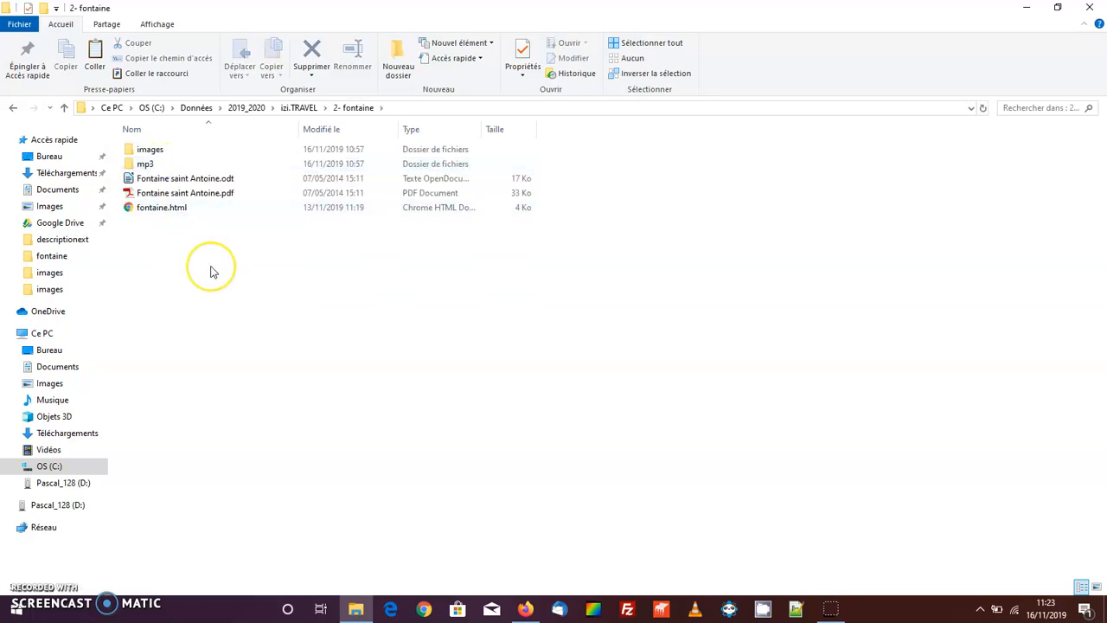
double_click(147, 150)
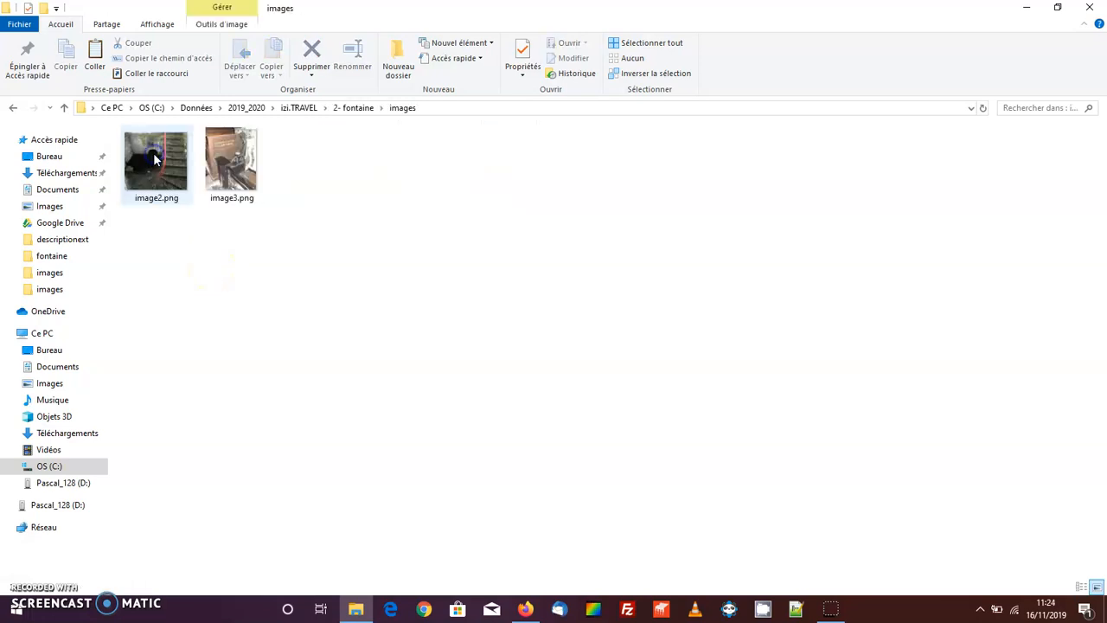
left_click(13, 107)
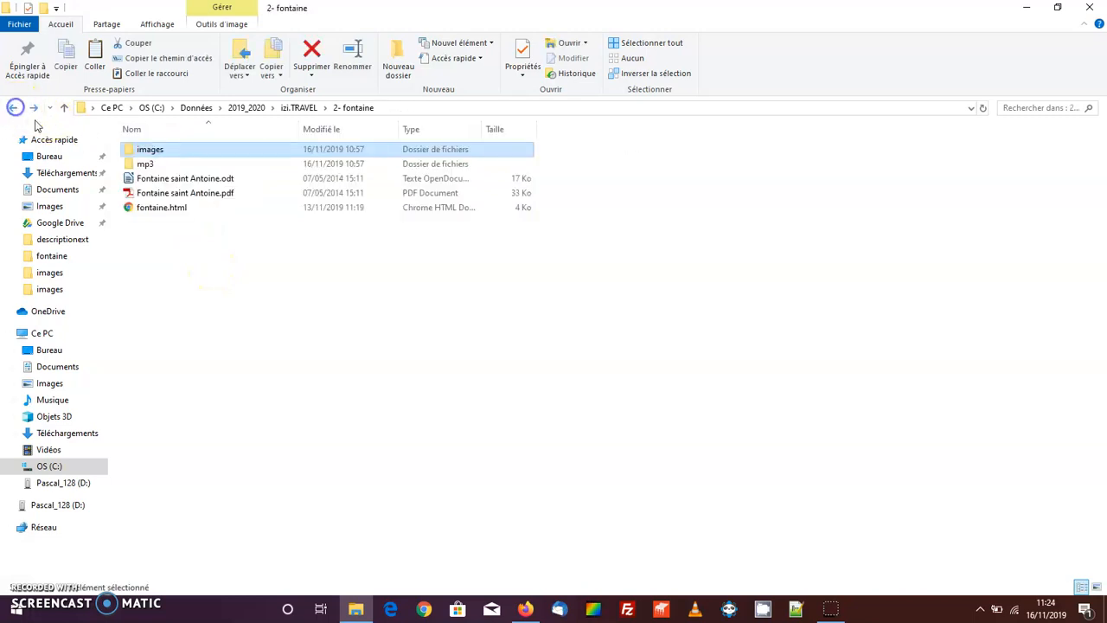
double_click(149, 163)
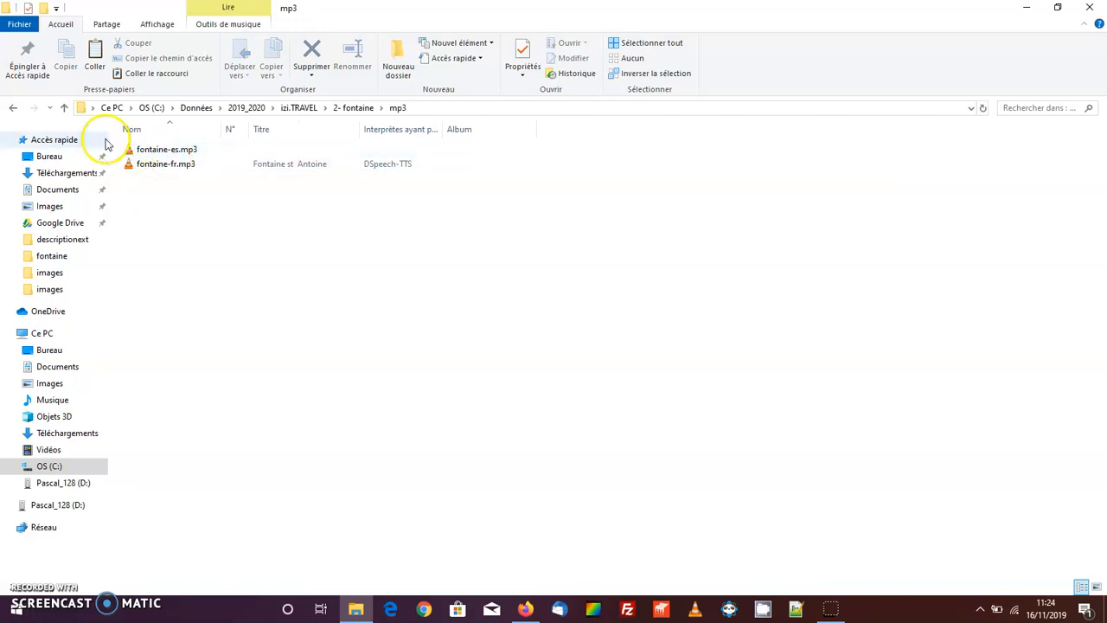
left_click(13, 107)
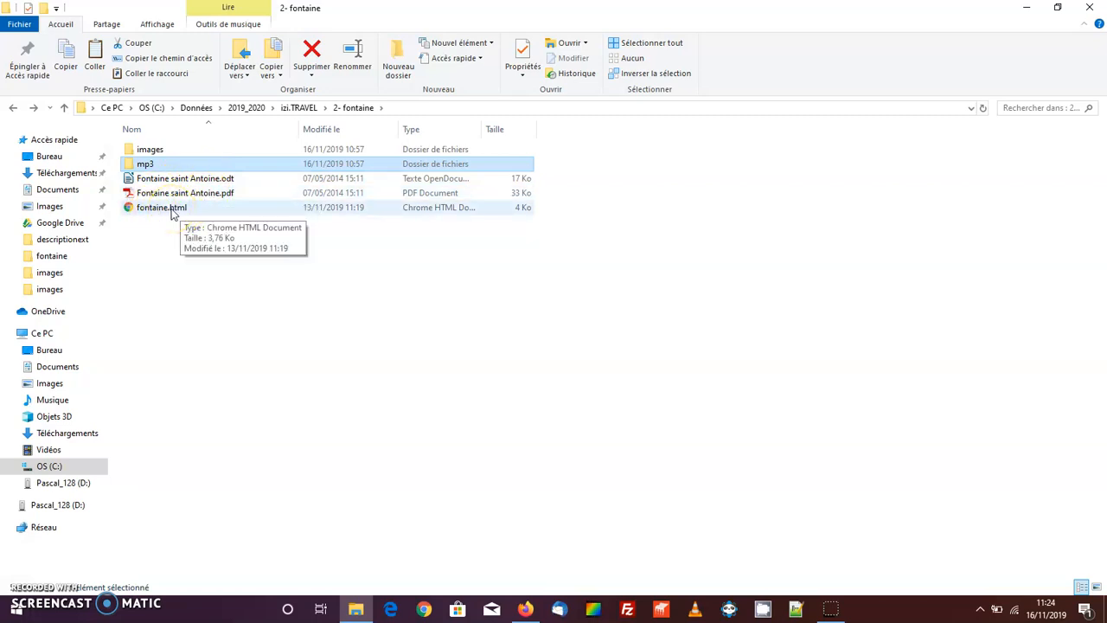
left_click(13, 108)
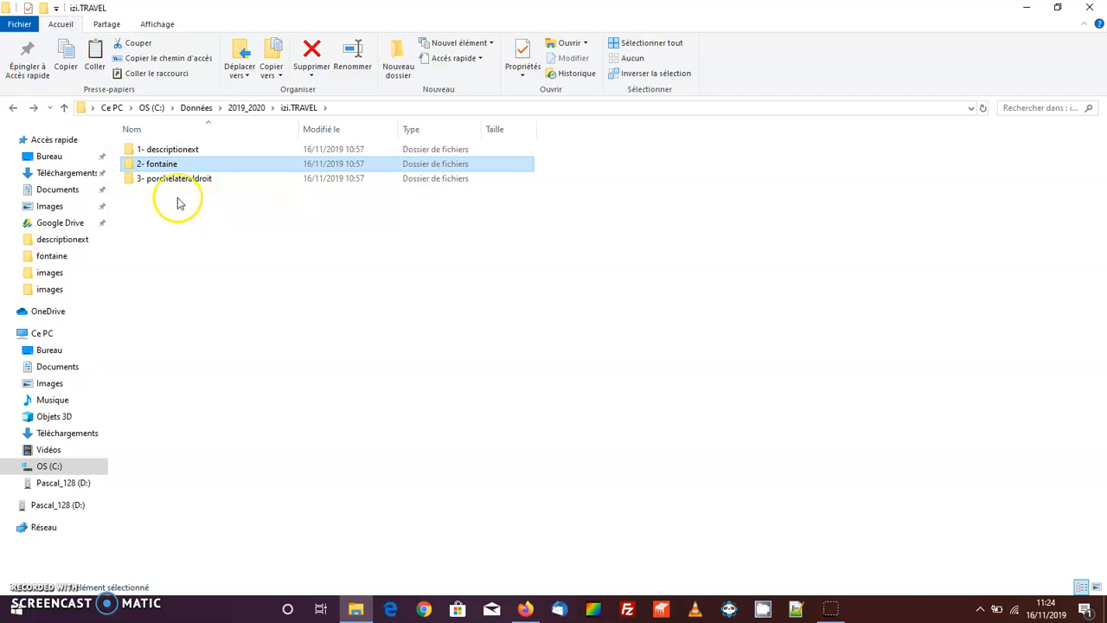
double_click(154, 173)
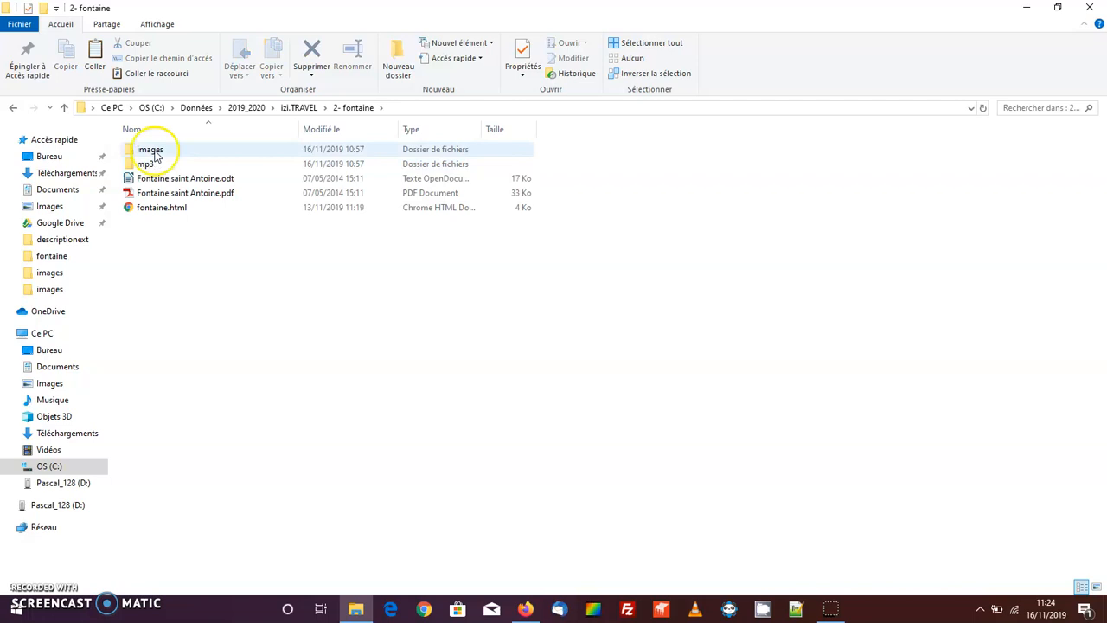
double_click(149, 151)
left_click(12, 107)
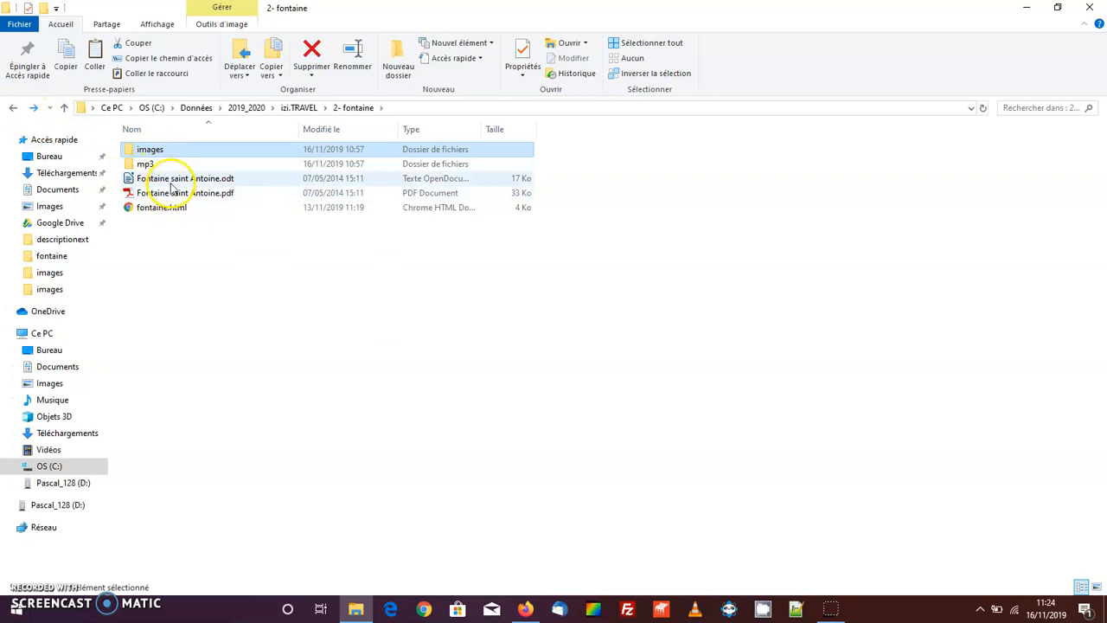
left_click(13, 108)
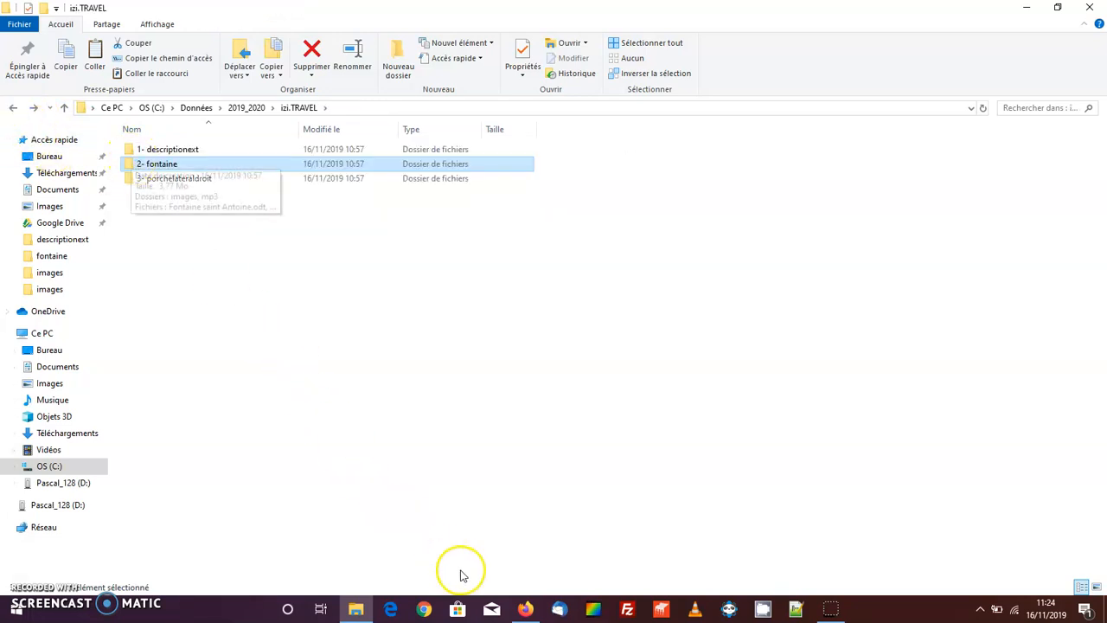
- Open the document Fontaine saint Antoine.odt from the 2- fontaine folder and return to the izi.TRAVEL folder
left_click(524, 608)
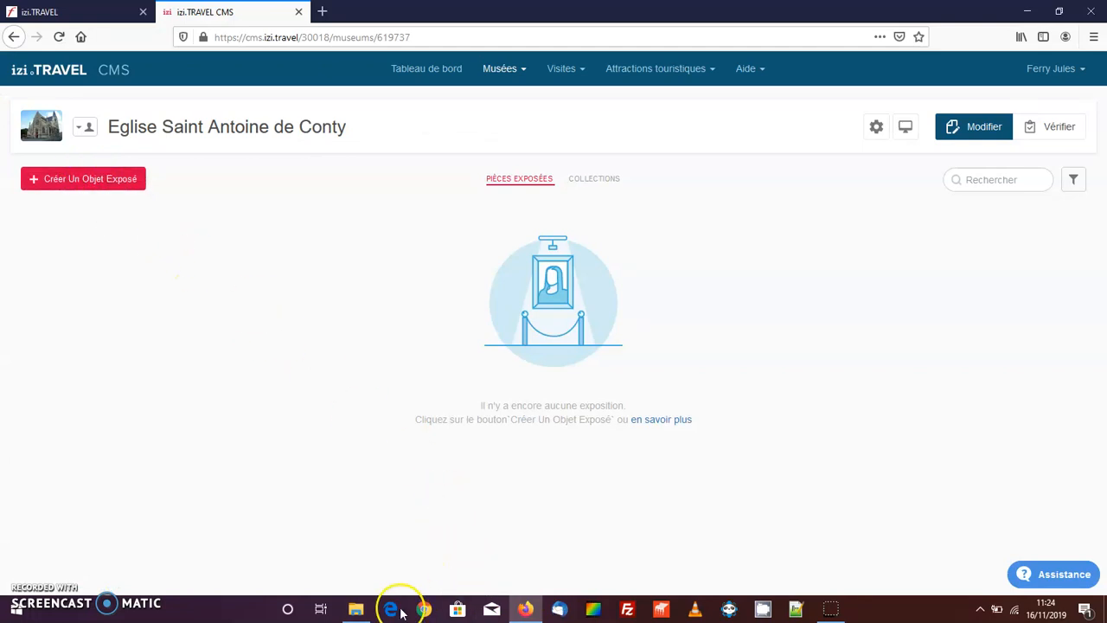
left_click(356, 609)
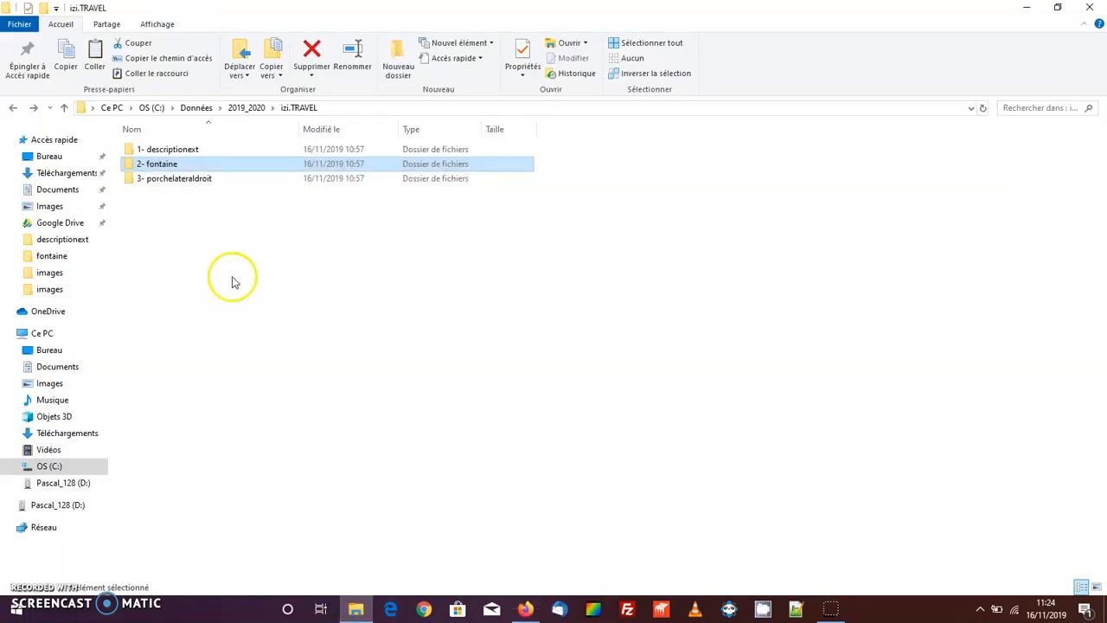
double_click(153, 165)
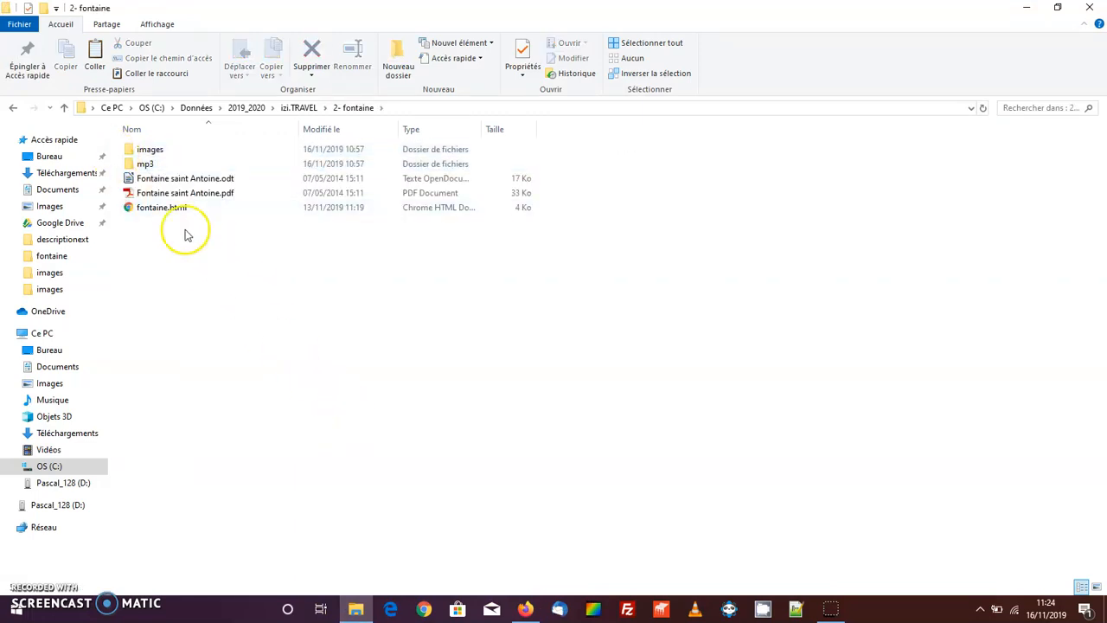
double_click(187, 179)
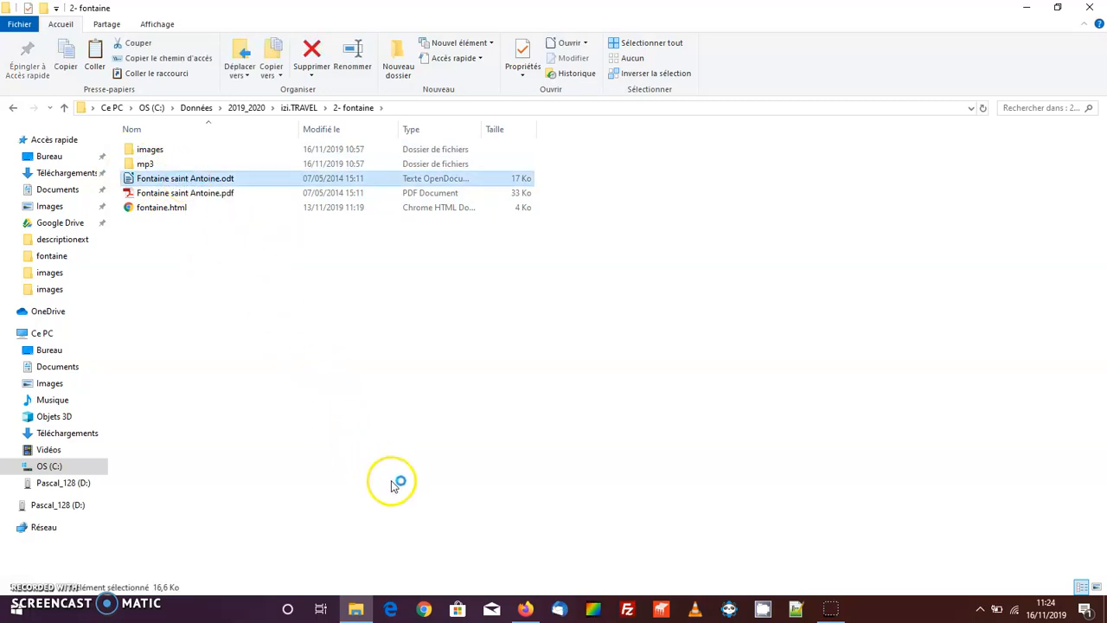
left_click(525, 608)
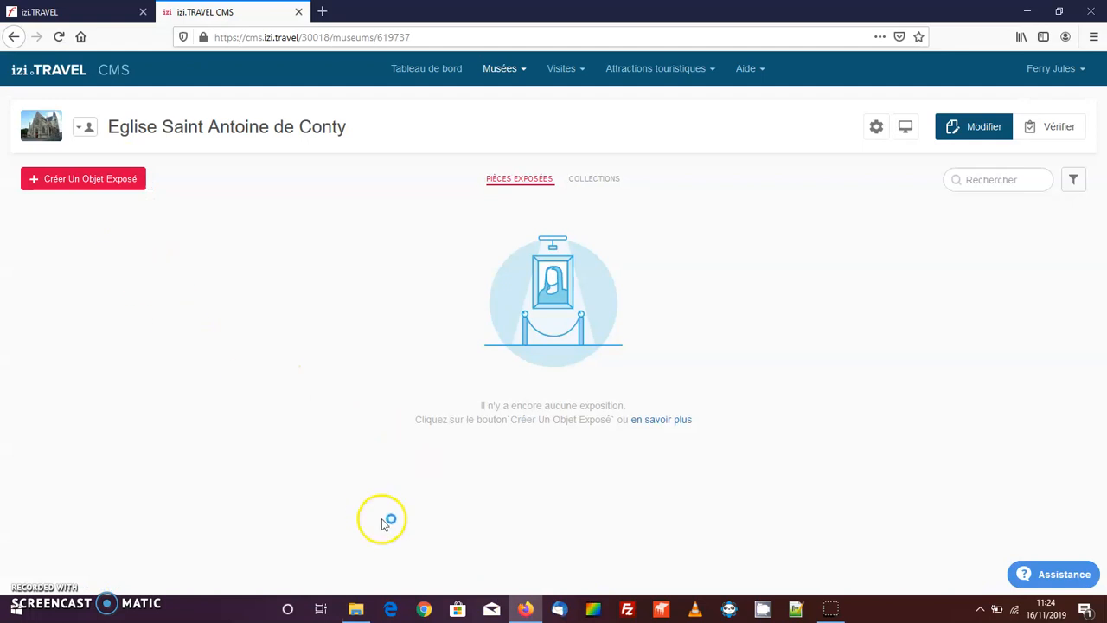
left_click(356, 608)
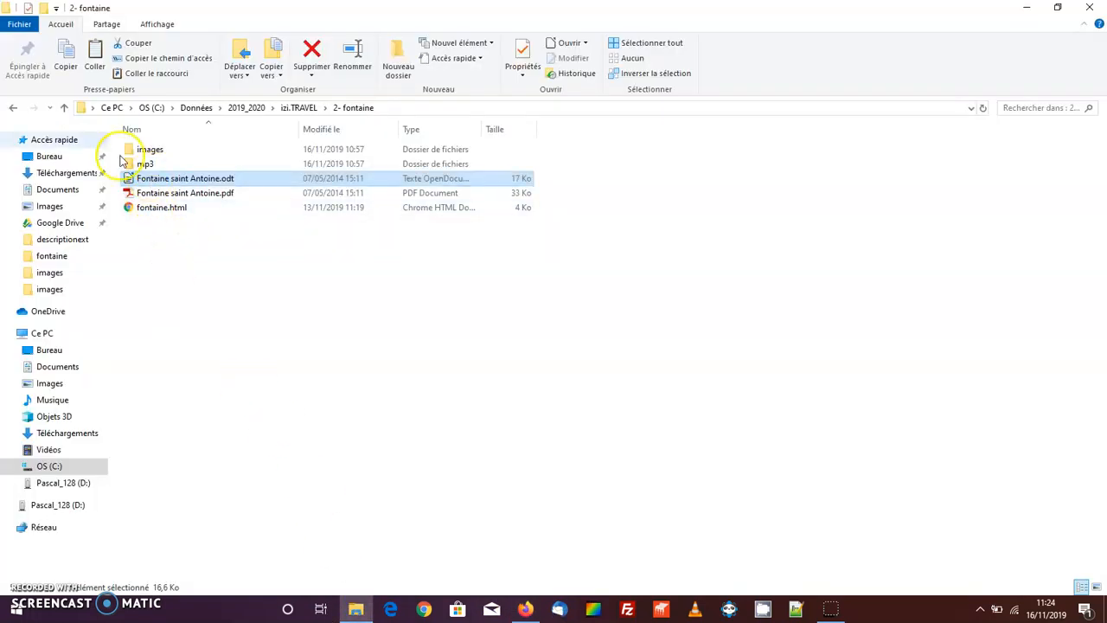
left_click(12, 108)
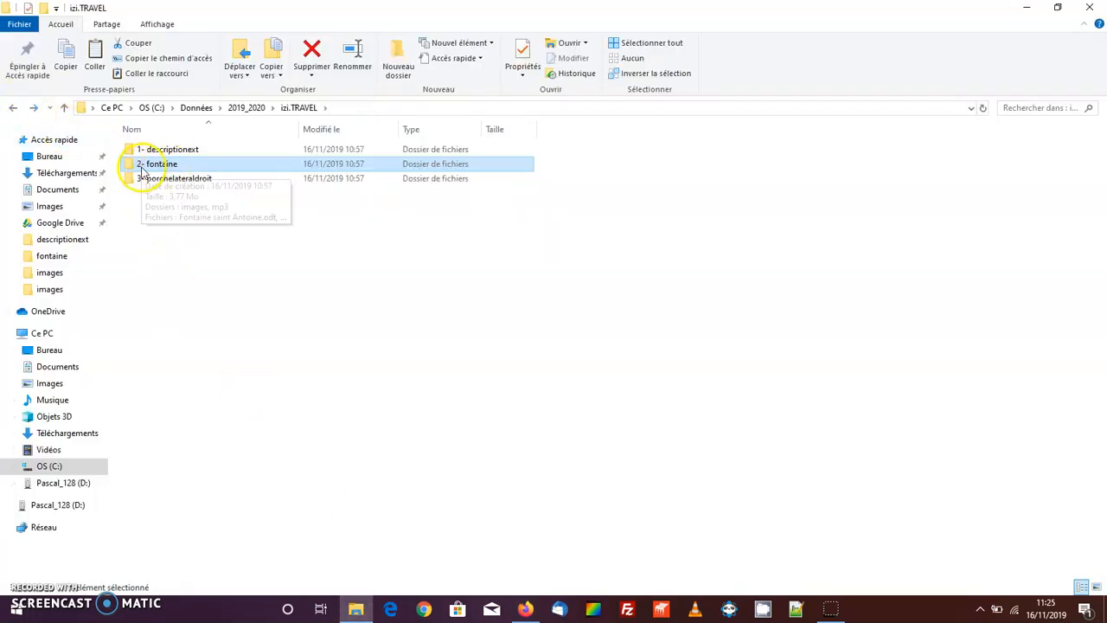
- Switch to Firefox and create an exhibit in the museum named Fontaine Saint Antoine with number 2
left_click(525, 609)
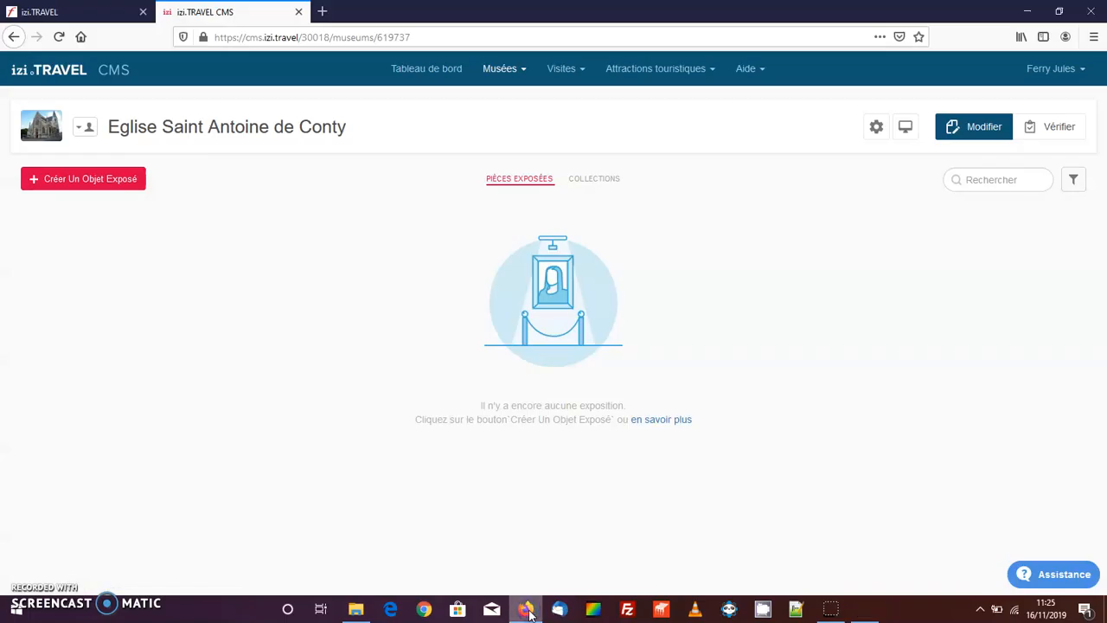
left_click(99, 182)
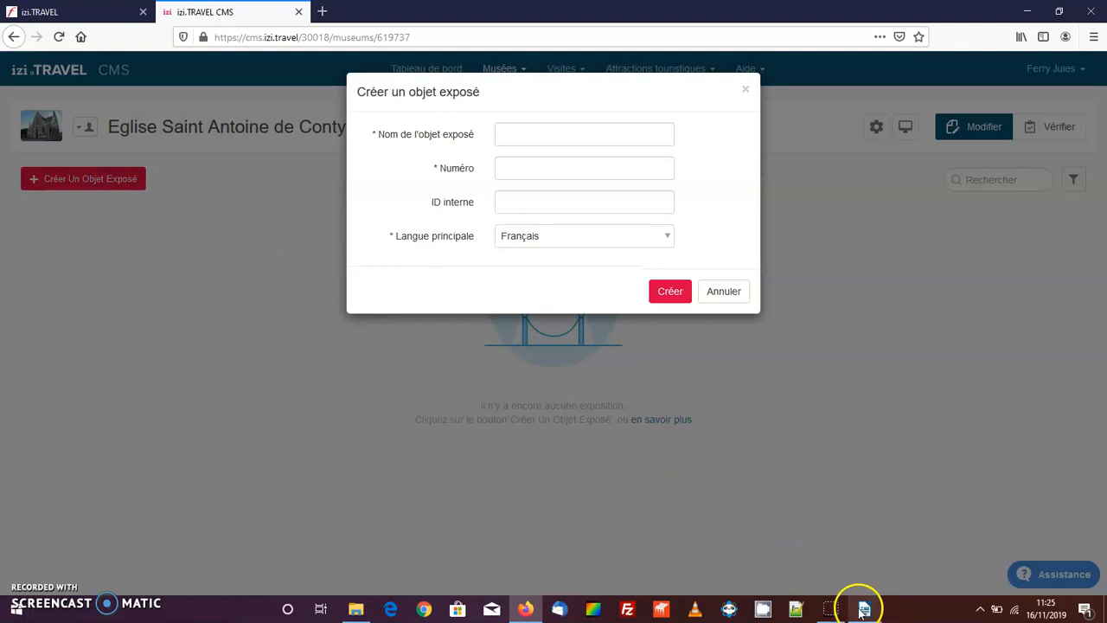
mouse_move(863, 608)
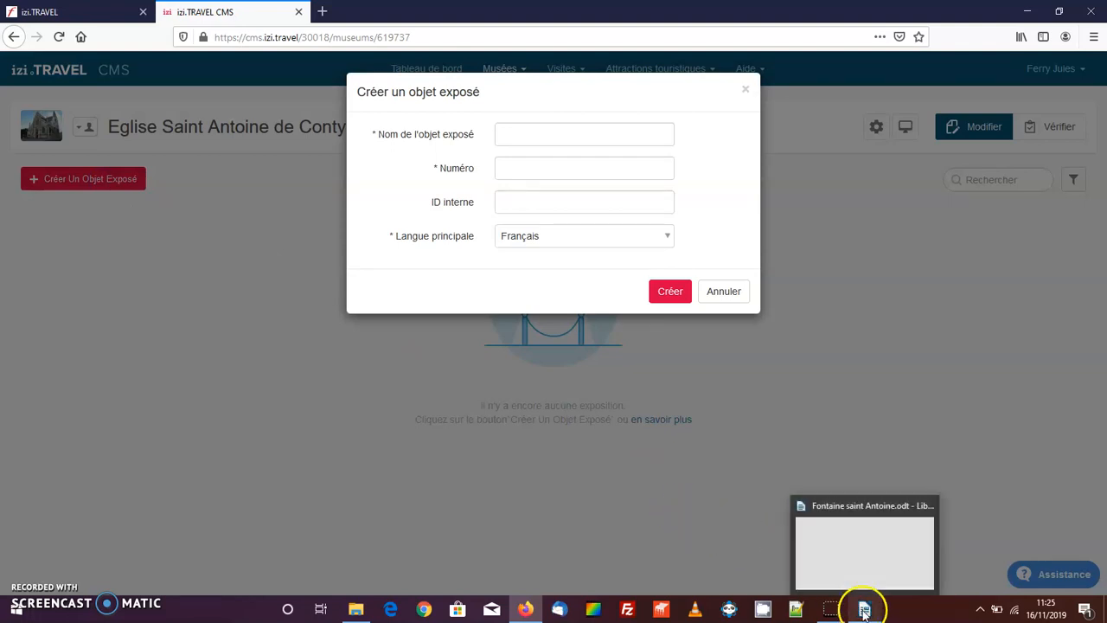
left_click(509, 140)
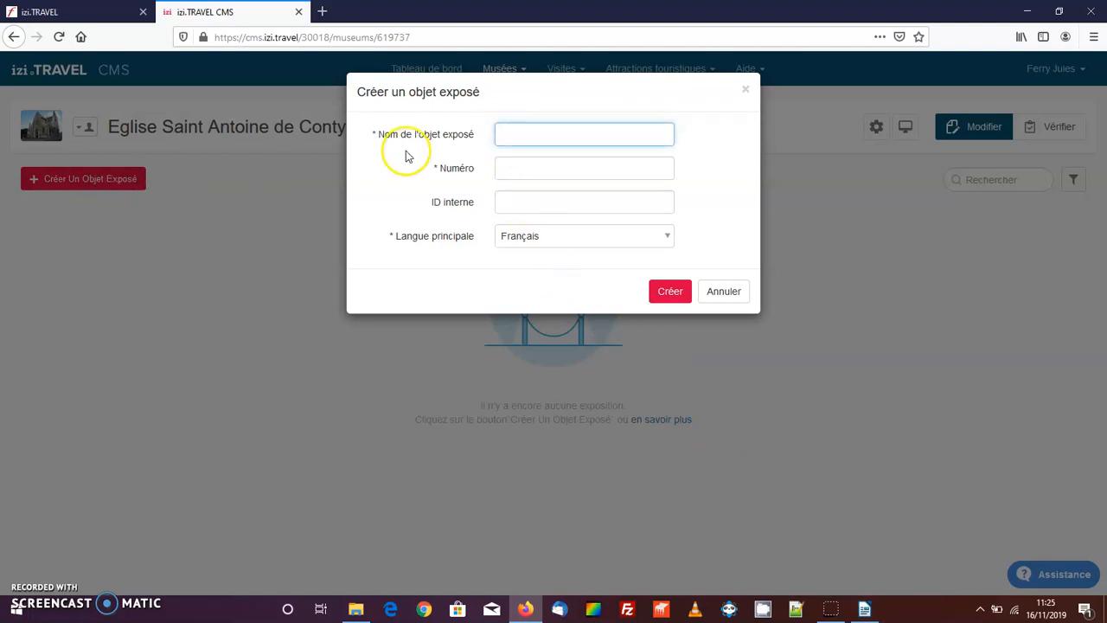
left_click(531, 130)
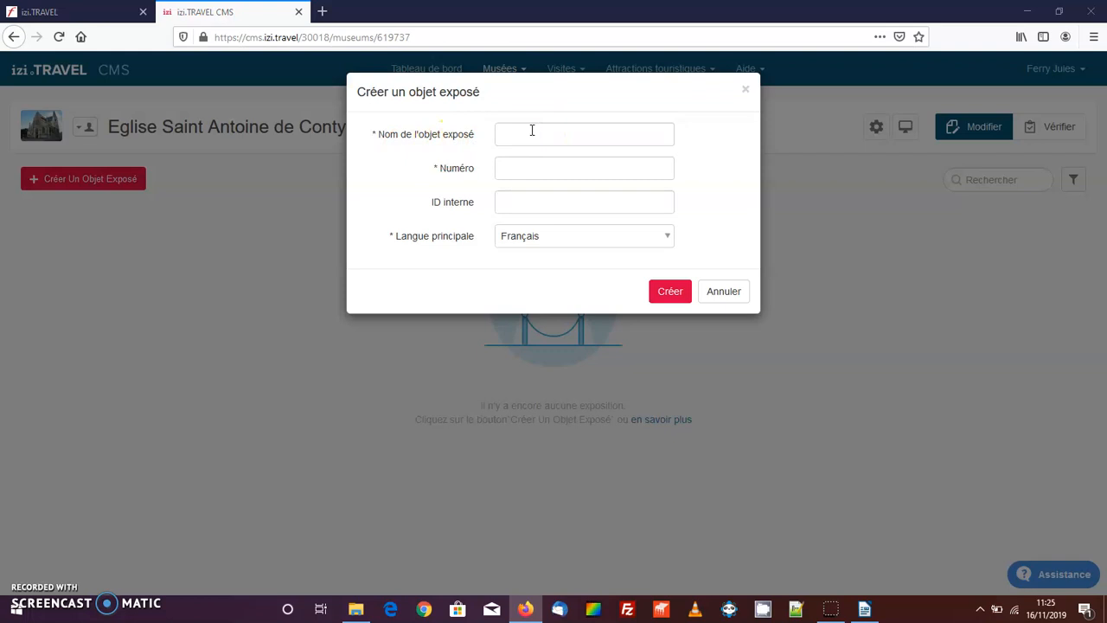
left_click(531, 130)
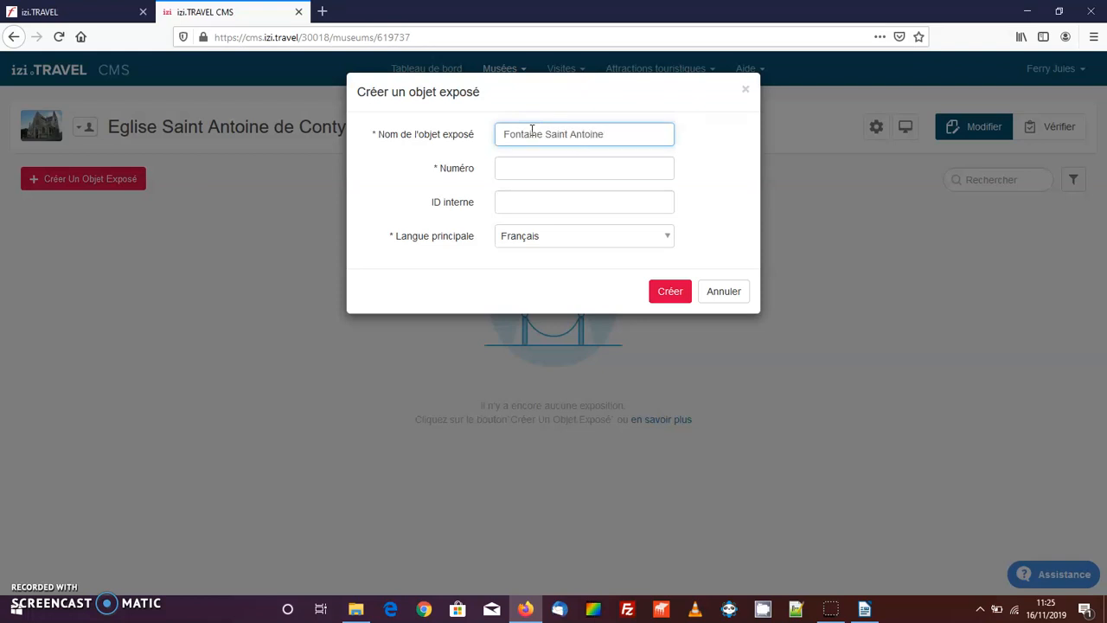
left_click(530, 170)
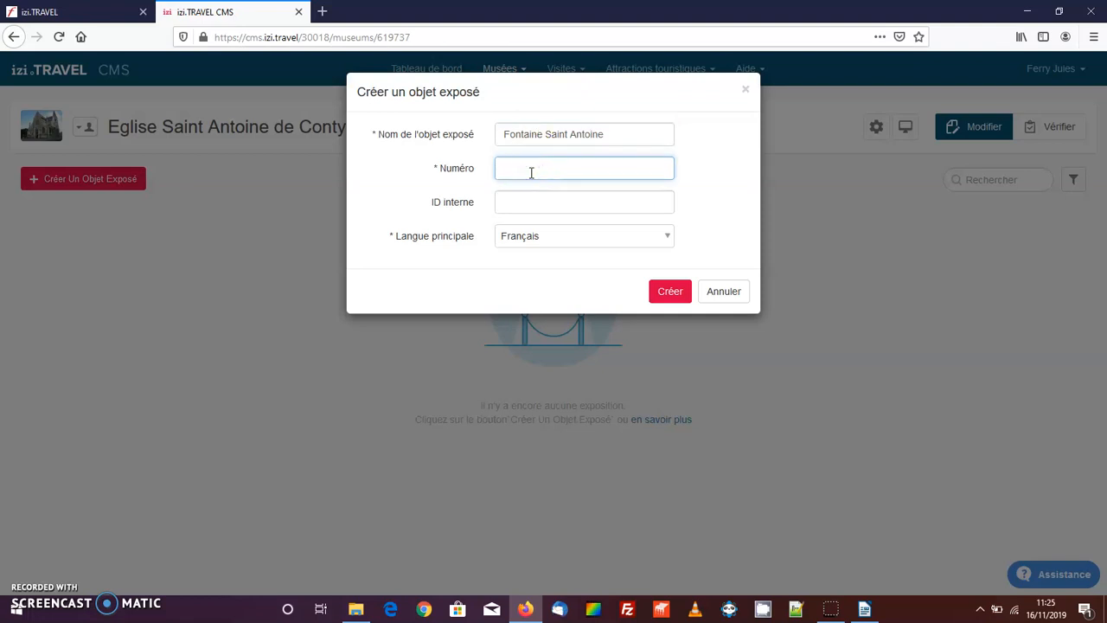
type("2")
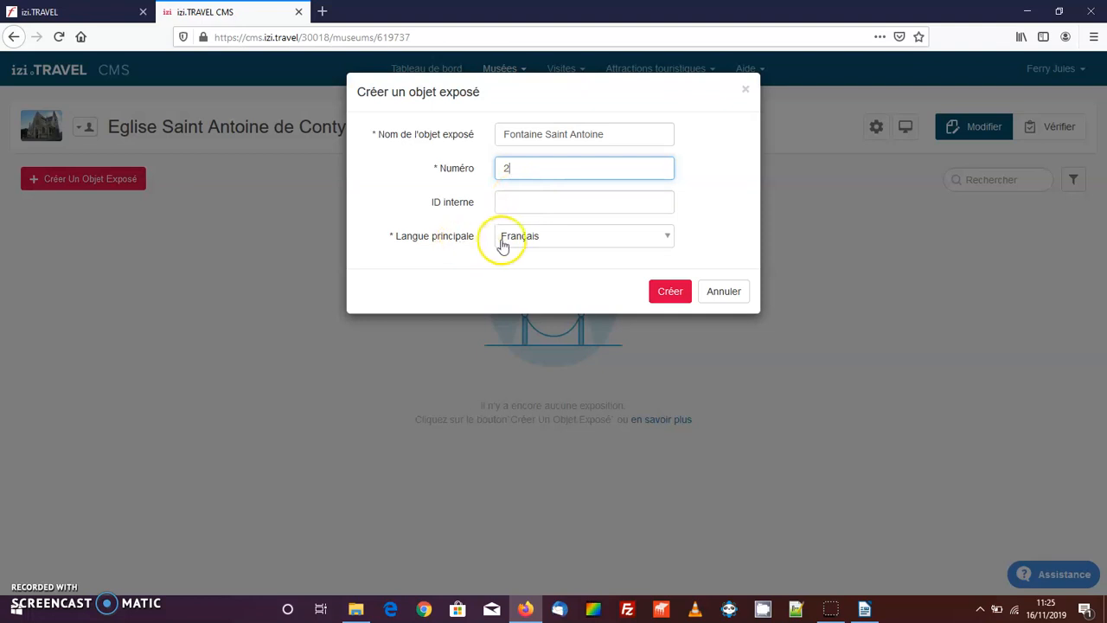
left_click(665, 294)
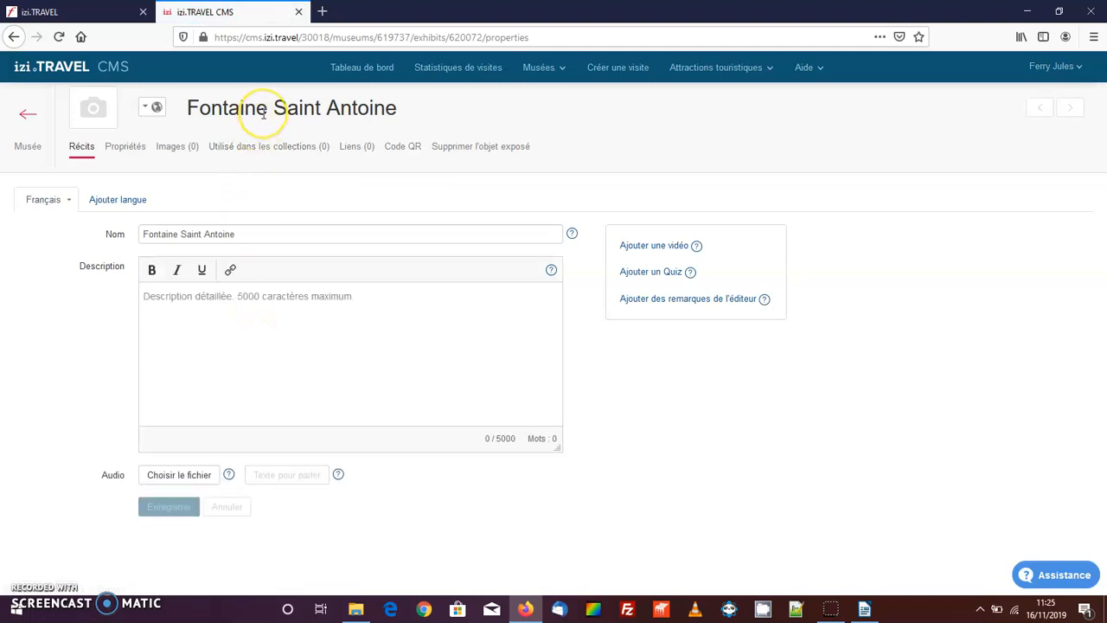
- Review the exhibit's name and Description fields, then switch to File Explorer and open the 2- fontaine folder
left_click_drag(243, 235, 141, 235)
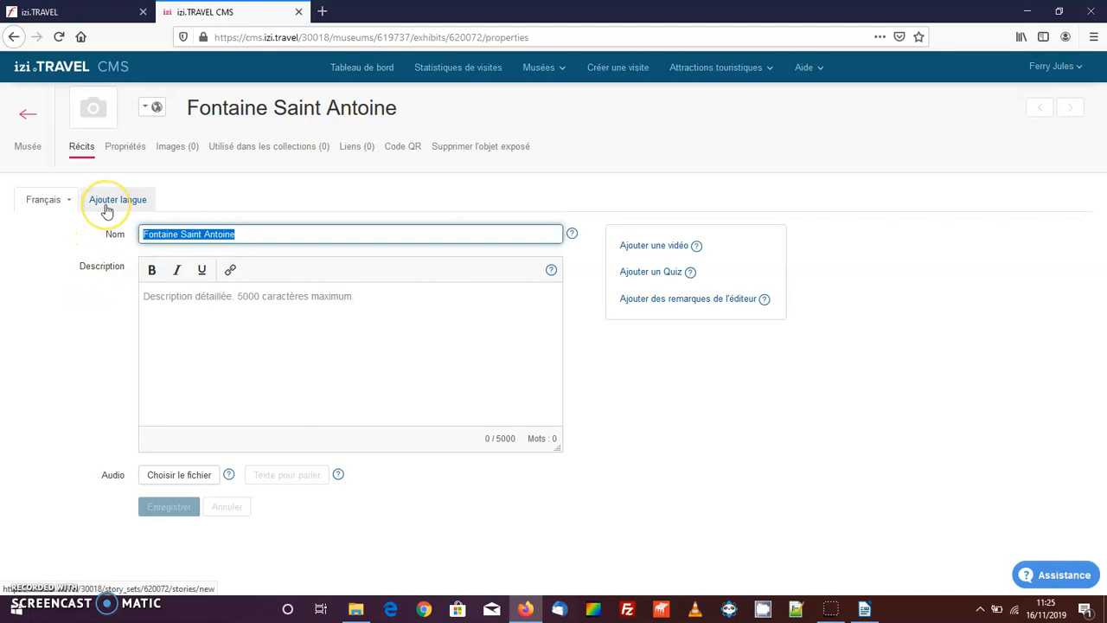
left_click(242, 294)
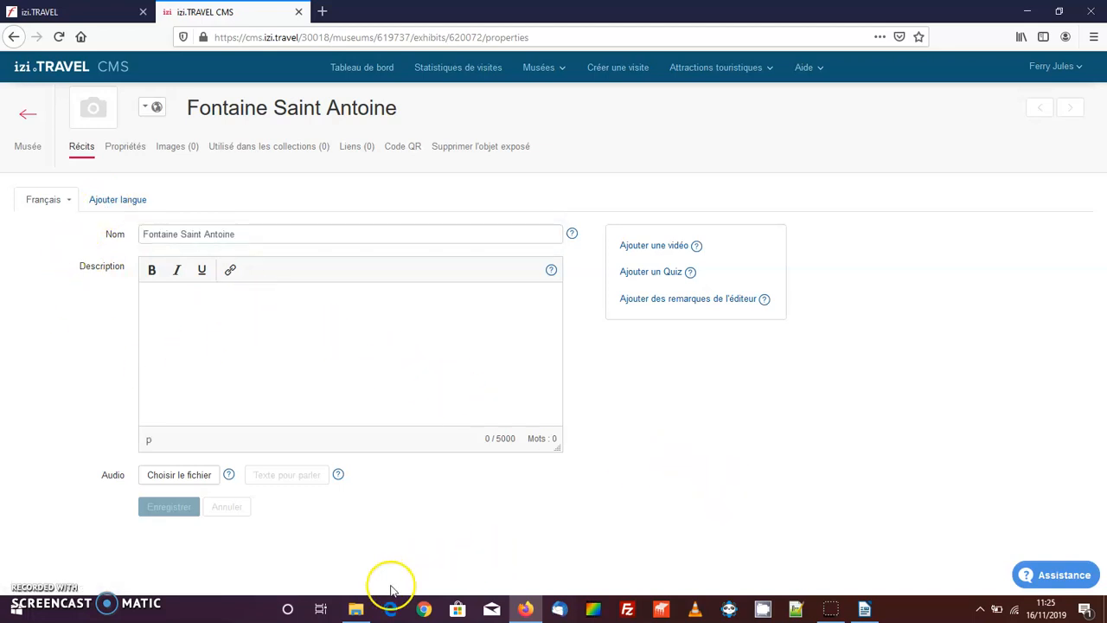
left_click(355, 609)
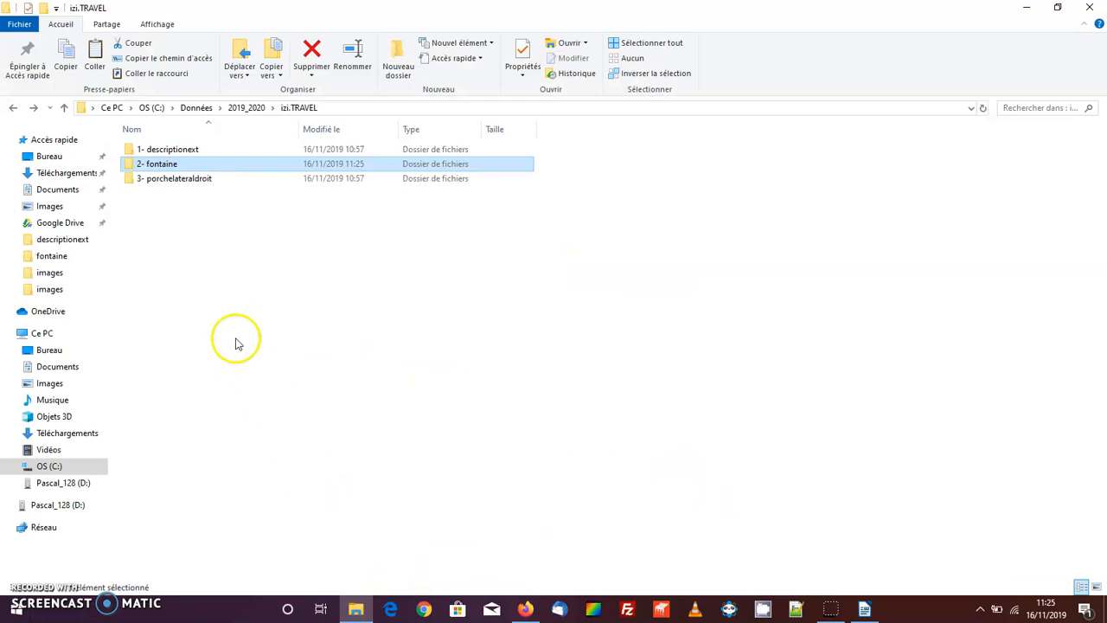
double_click(164, 165)
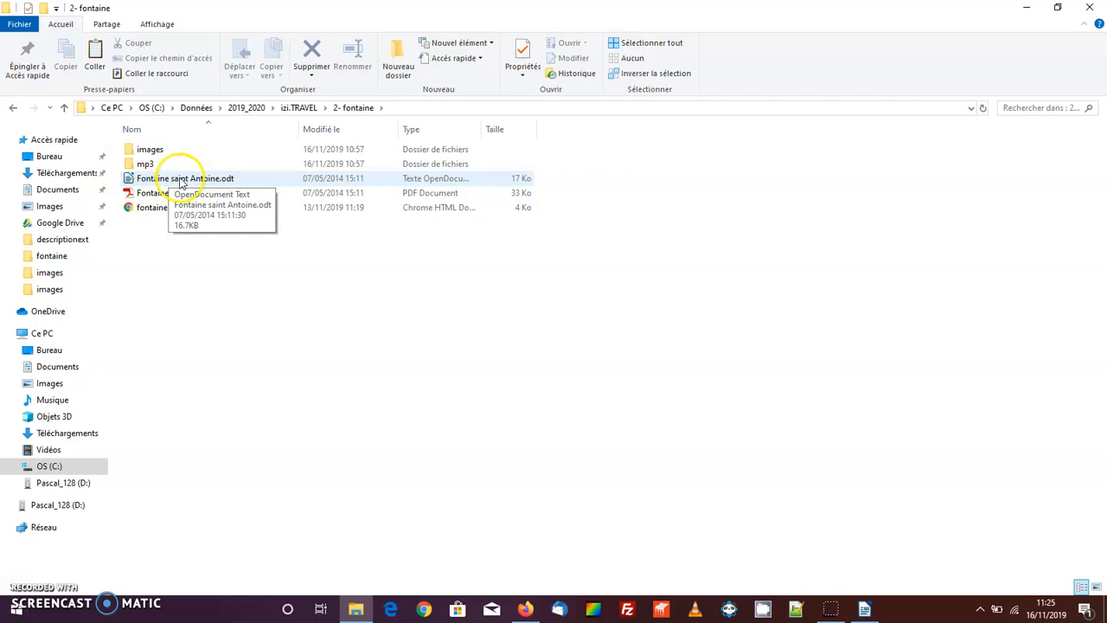
- Switch to LibreOffice Writer and copy the entire text of Fontaine saint Antoine.odt
left_click(862, 610)
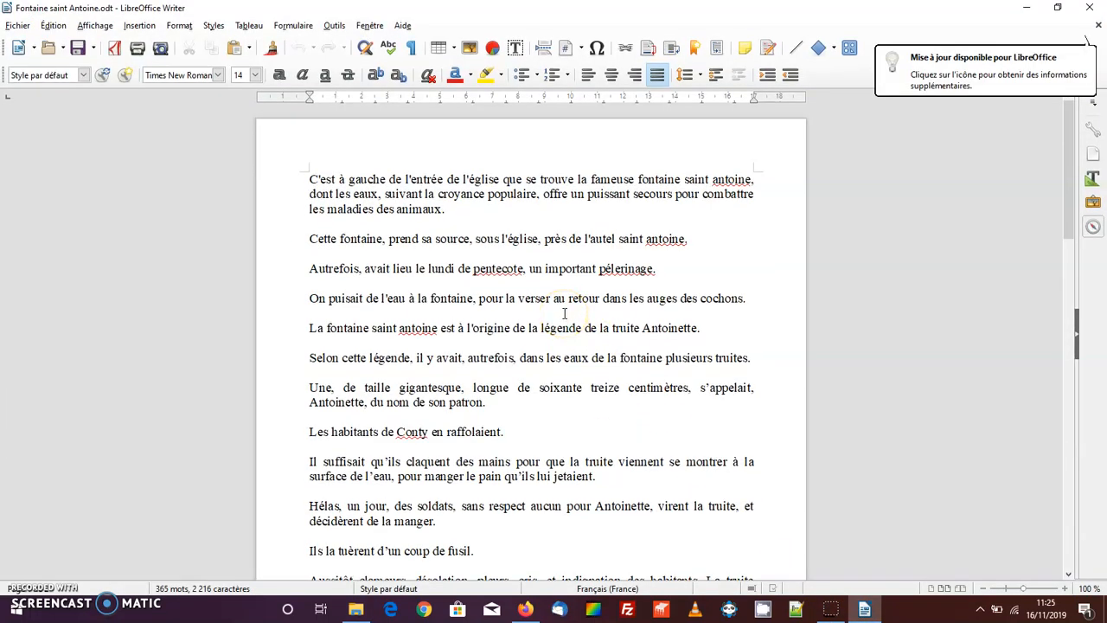
left_click_drag(1070, 182, 1081, 419)
left_click(626, 314)
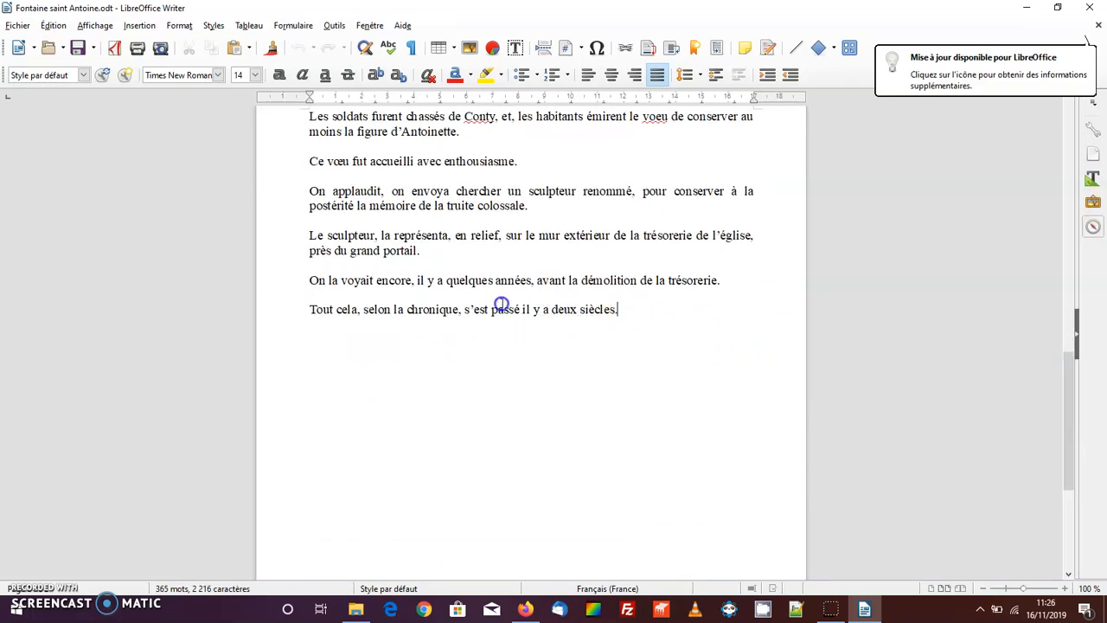
left_click_drag(341, 297, 290, 95)
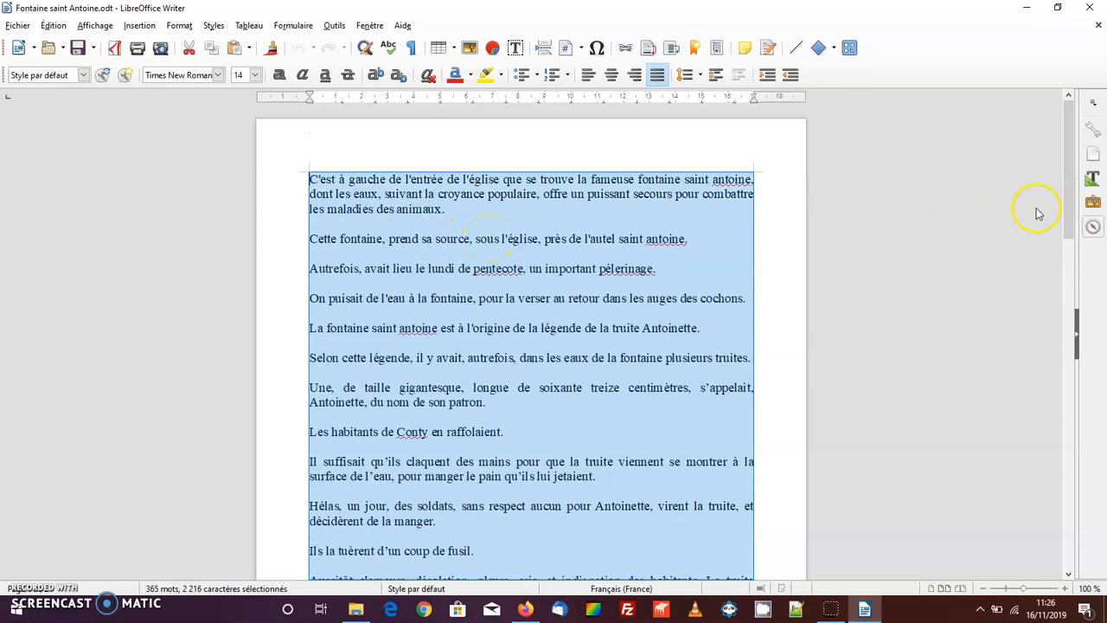
left_click_drag(1068, 178, 1023, 177)
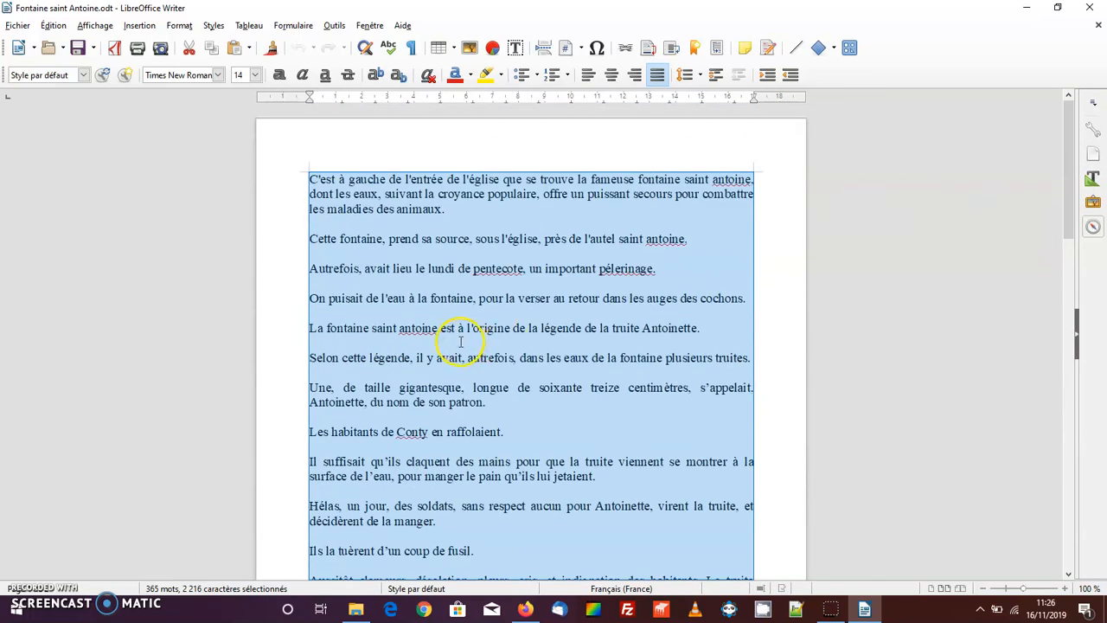
left_click(53, 26)
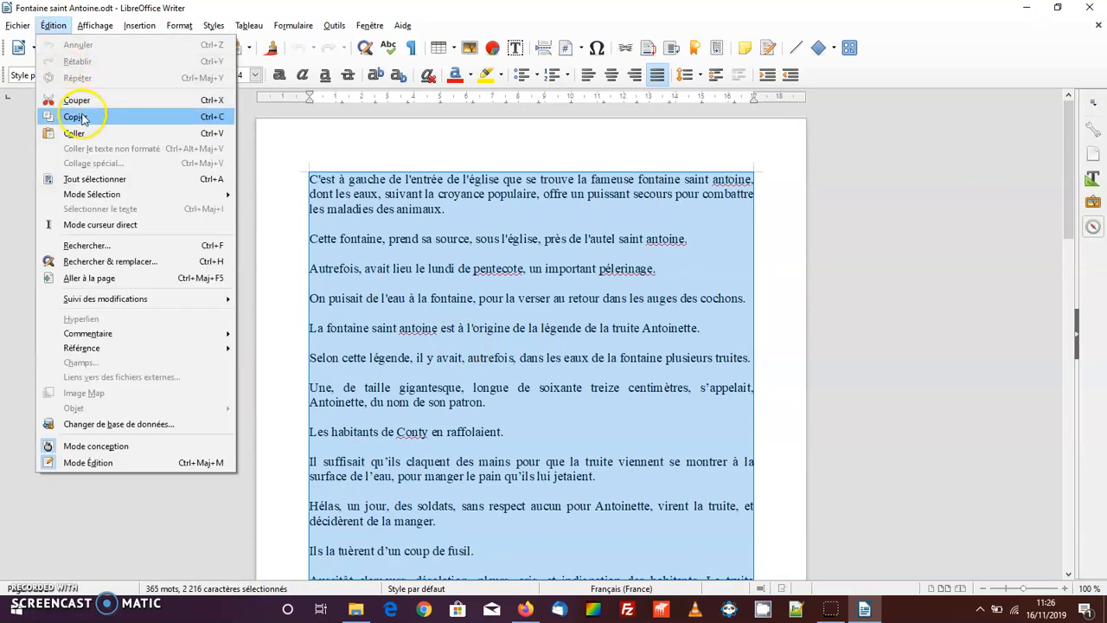
left_click(77, 117)
- Switch back to Firefox and paste the copied text into the exhibit's Description
left_click(521, 607)
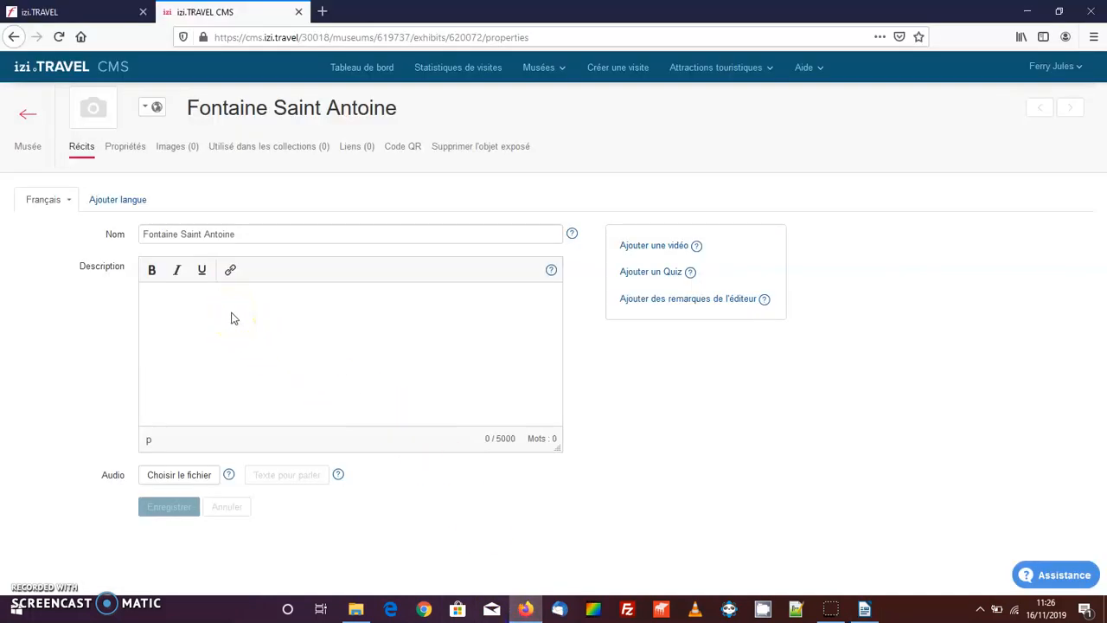
left_click(198, 320)
right_click(198, 320)
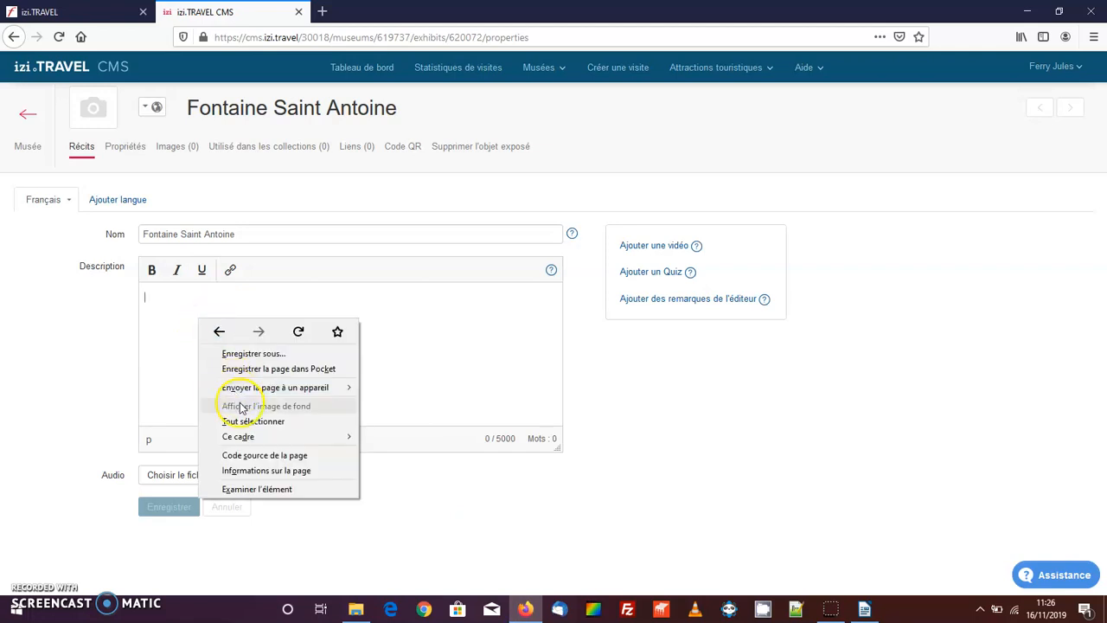
left_click(160, 312)
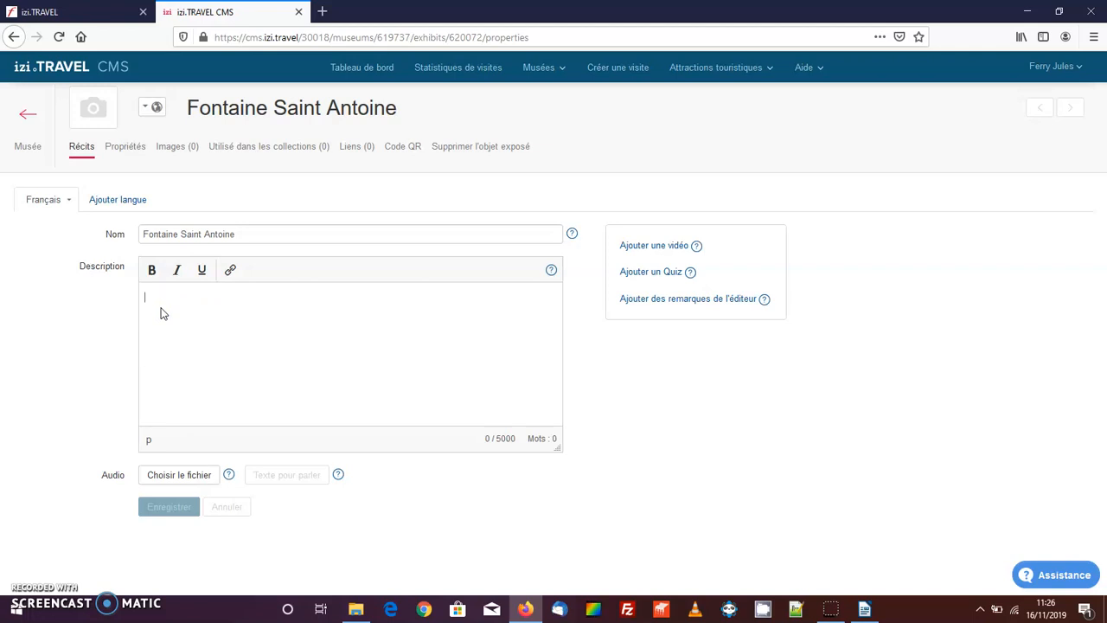
key("ctrl+v")
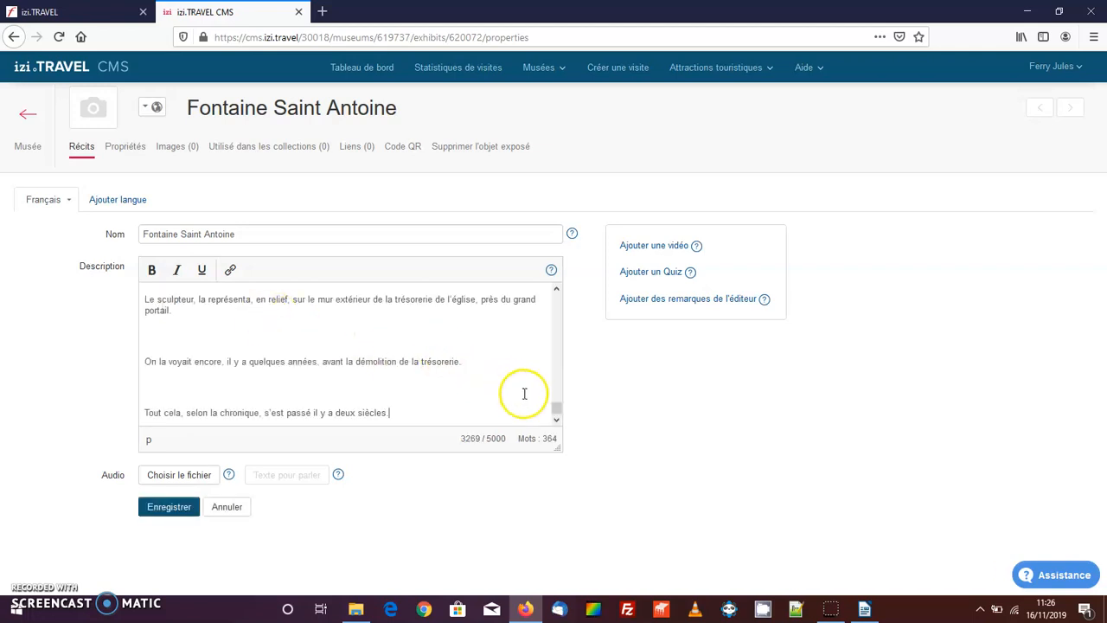
- Remove the blank lines before the description paragraphs starting "Cette fontaine" and "Autrefois"
left_click_drag(557, 408, 552, 303)
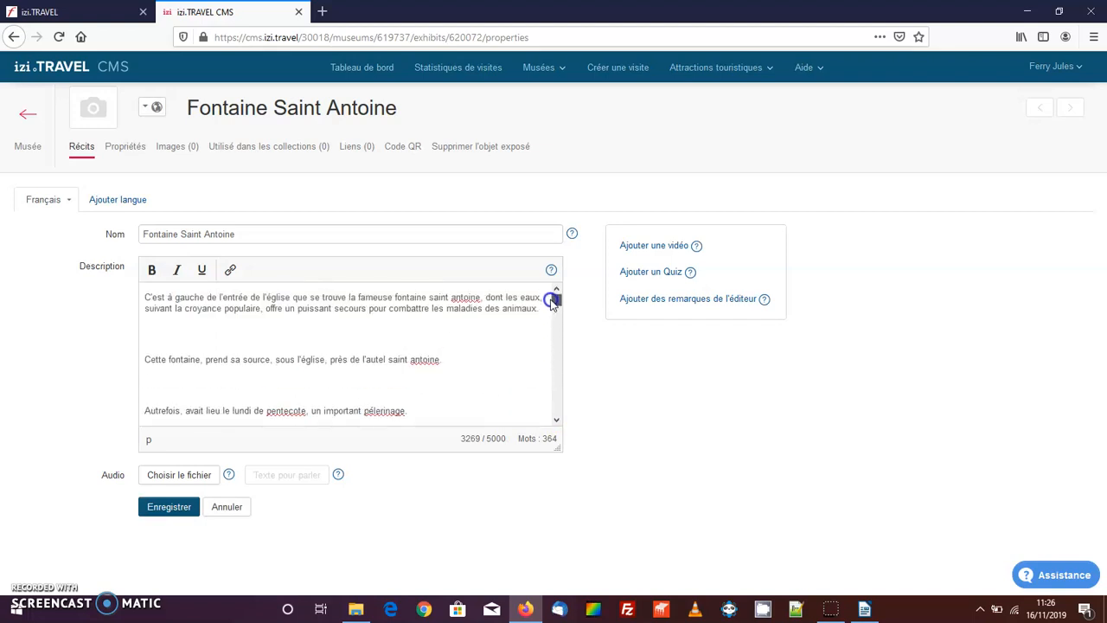
left_click(173, 318)
left_click(144, 358)
key("BackSpace")
key("BackSpace")
key("BackSpace")
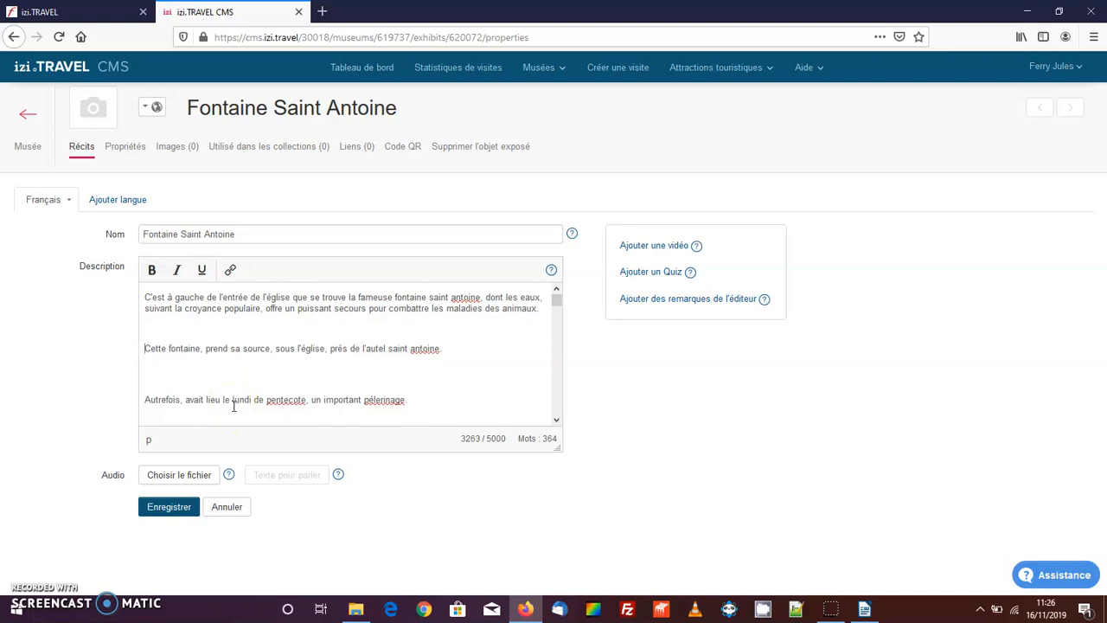
key("BackSpace")
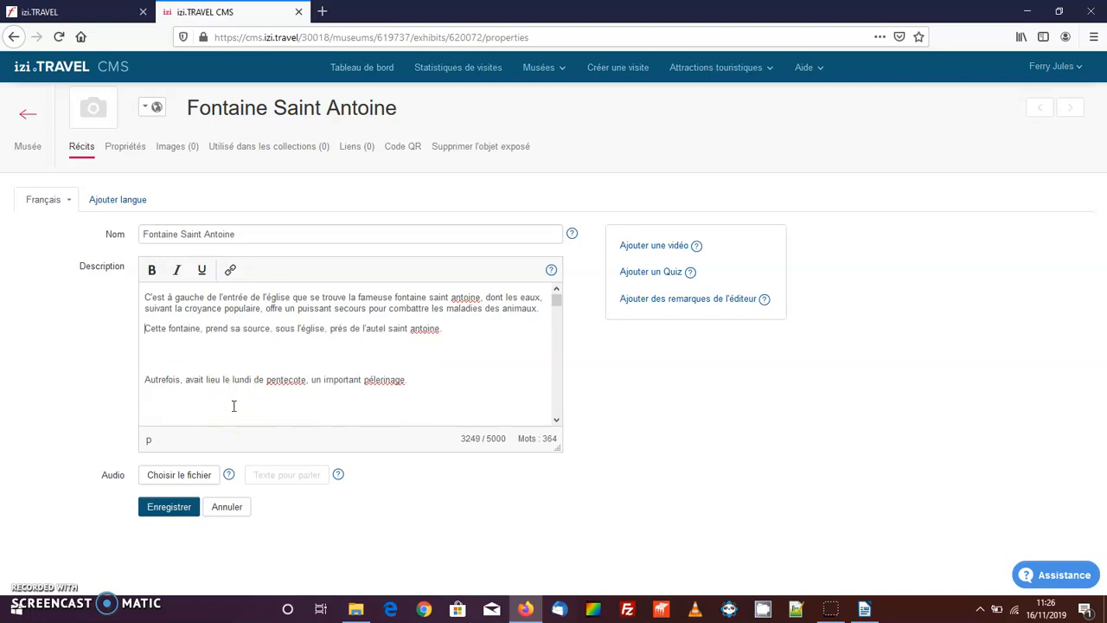
left_click(143, 381)
key("BackSpace")
key("BackSpace")
key("BackSpace")
key("BackSpace")
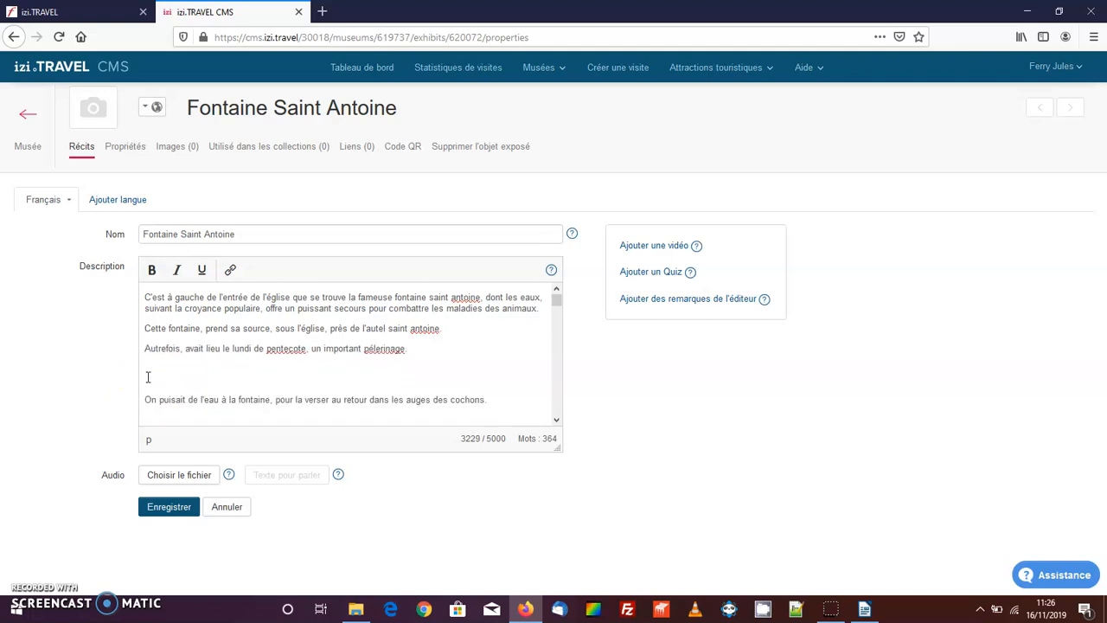
- Remove the blank lines before the description paragraphs starting "On puisait de l'eau" and "La fontaine saint antoine"
left_click(147, 398)
key("BackSpace")
key("BackSpace")
key("BackSpace")
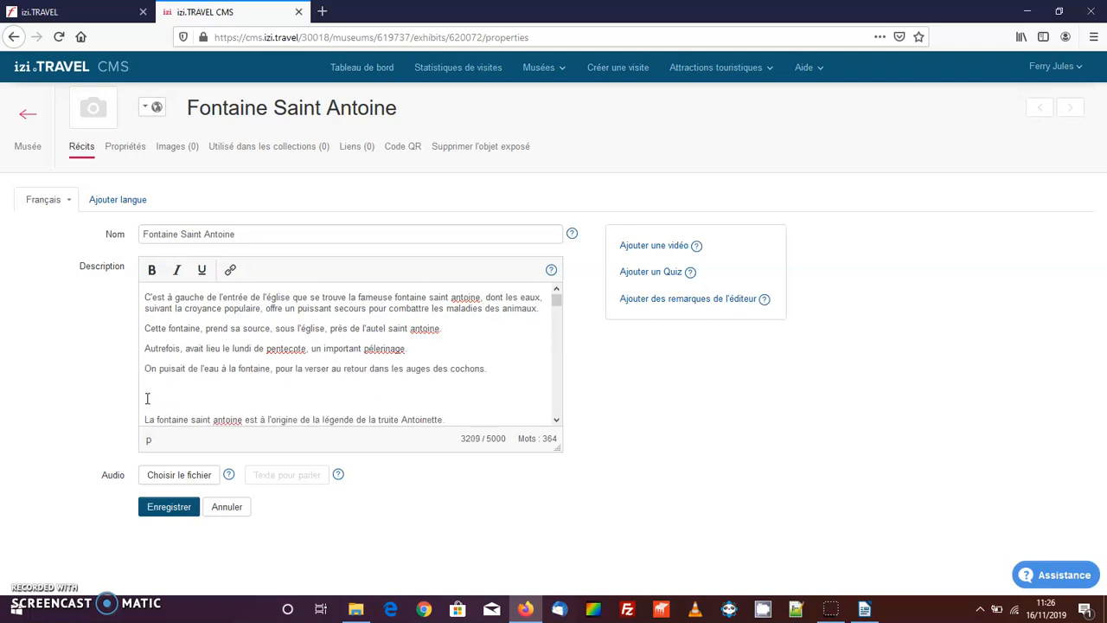
left_click(146, 418)
key("BackSpace")
key("BackSpace")
key("Delete")
- Remove the blank lines before the description paragraphs starting "Selon cette légende" and "Une, de taille gigantesque"
scroll(467, 403, "down", 2)
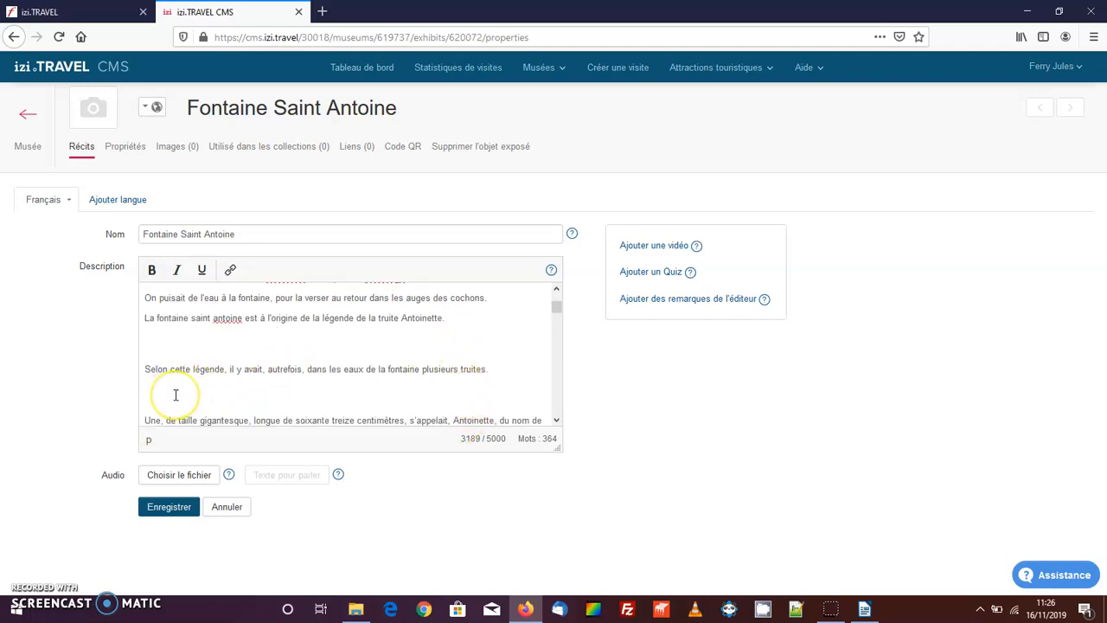
key("BackSpace")
key("BackSpace")
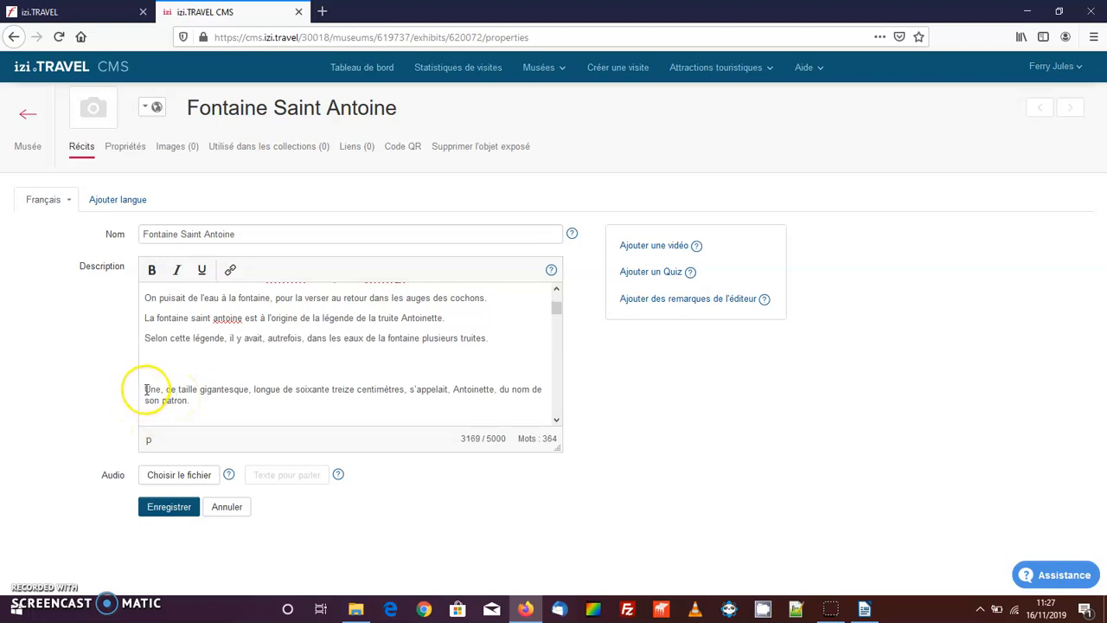
left_click(145, 389)
key("BackSpace")
key("BackSpace")
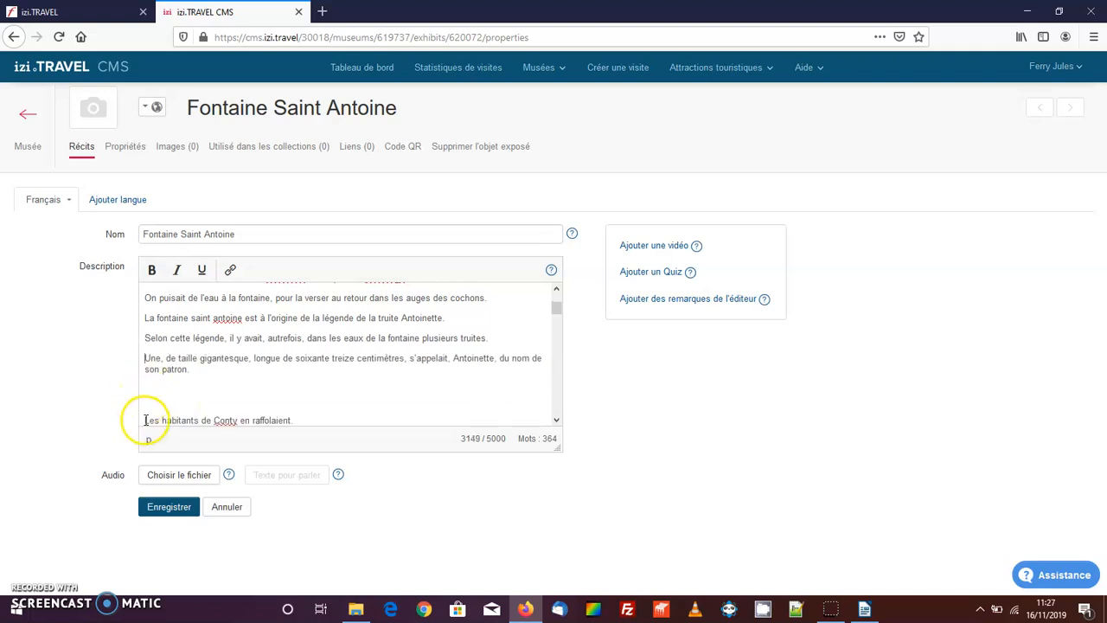
- Remove the blank lines before the description paragraphs starting "Les habitants de Conty", "Il suffisait" and "Hélas, un jour"
left_click(145, 420)
key("BackSpace")
key("BackSpace")
scroll(245, 385, "down", 1)
scroll(147, 350, "down", 3)
scroll(144, 337, "up", 2)
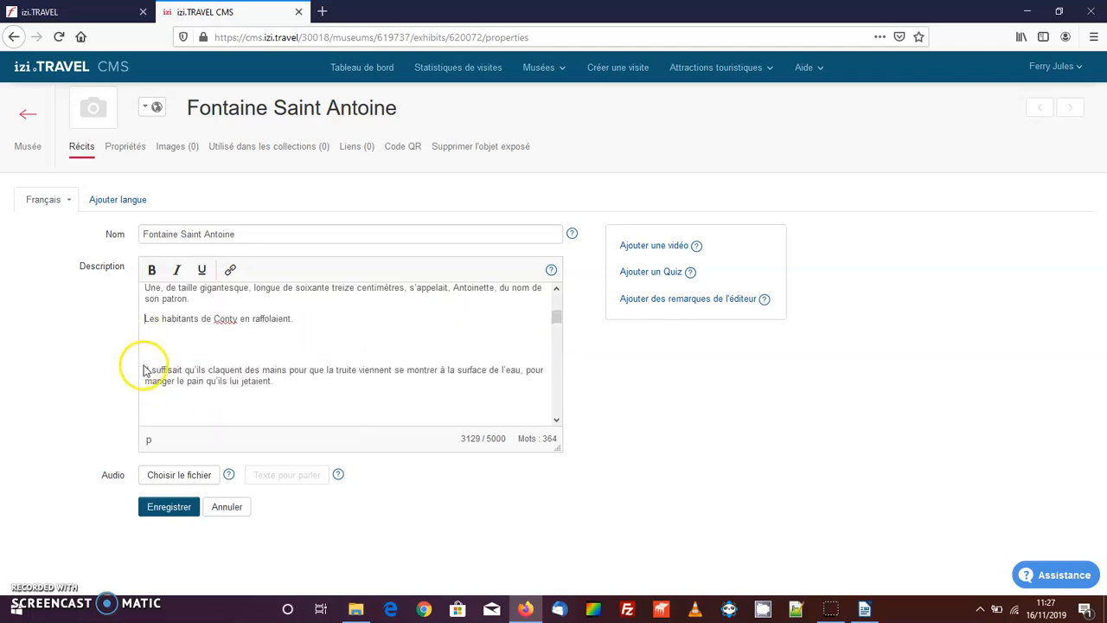
key("BackSpace")
key("BackSpace")
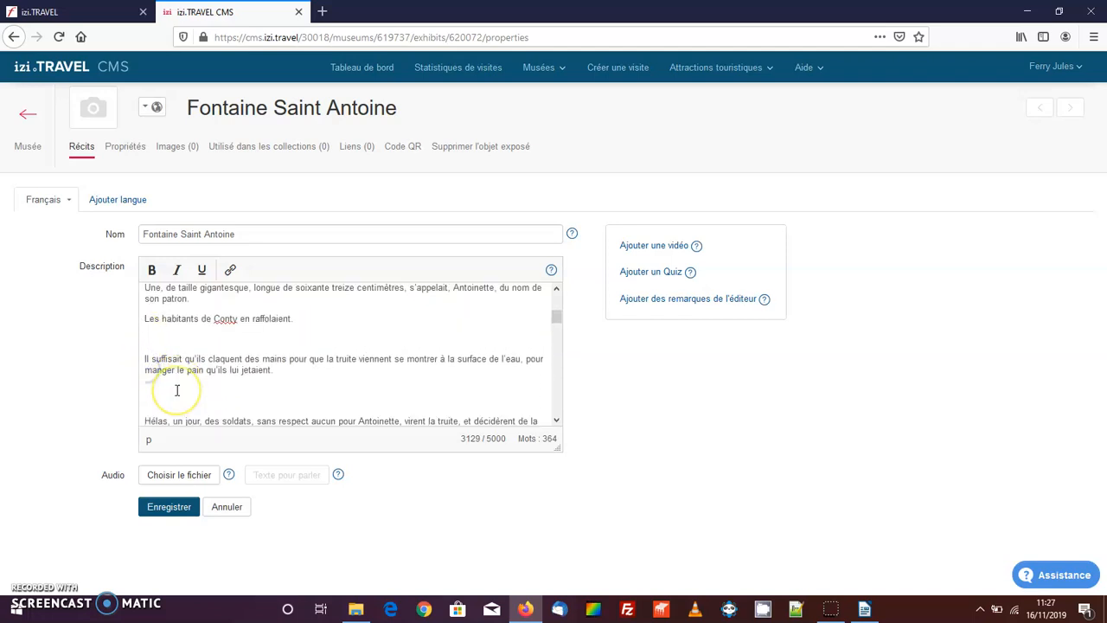
key("Delete")
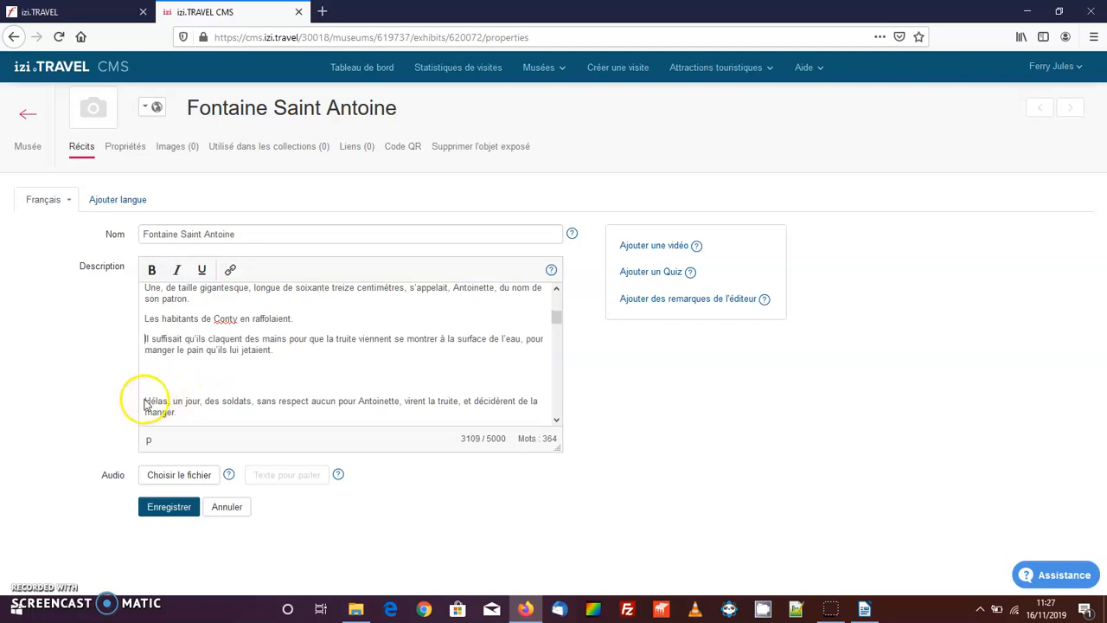
key("BackSpace")
key("BackSpace")
- Remove the blank lines before the description paragraphs starting "Ils la tuèrent", "Aussitôt clameurs" and "On raconte"
scroll(187, 409, "down", 2)
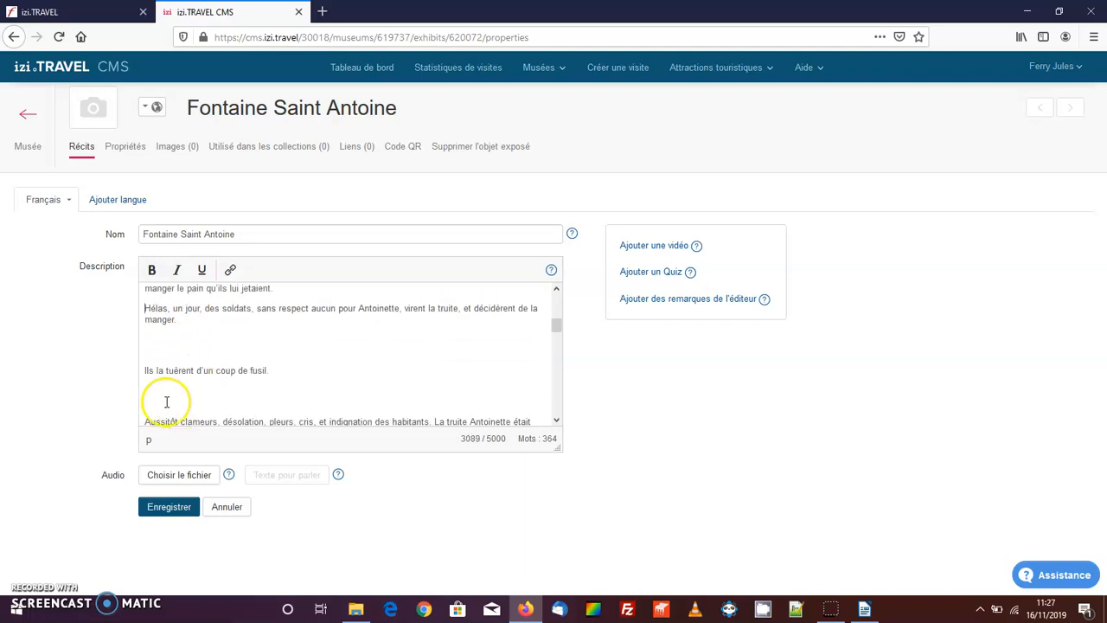
left_click(145, 360)
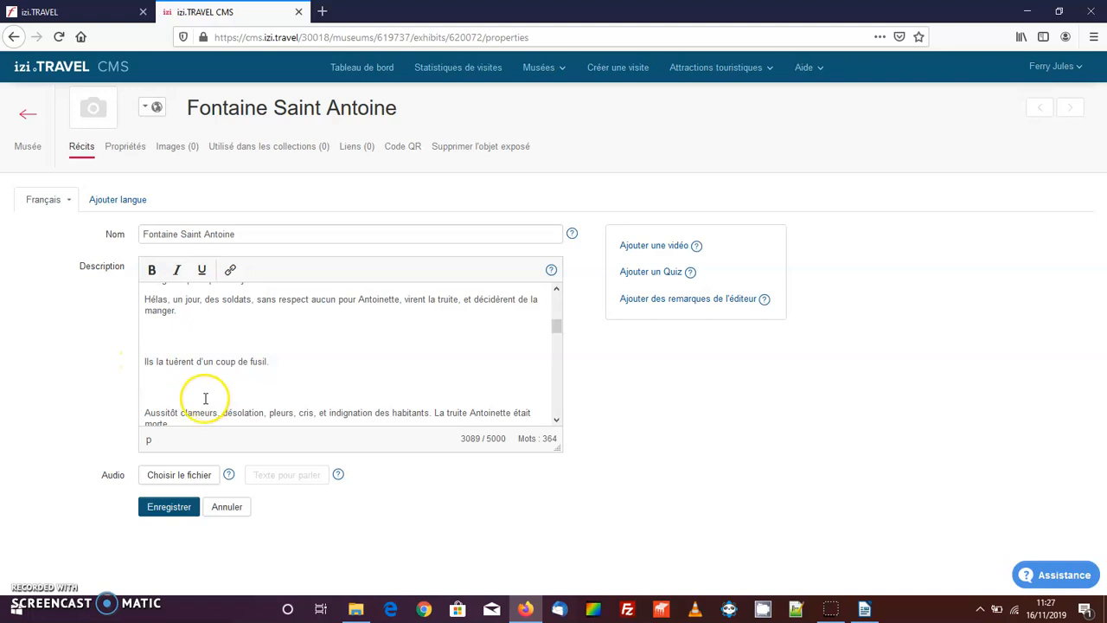
key("BackSpace")
key("BackSpace")
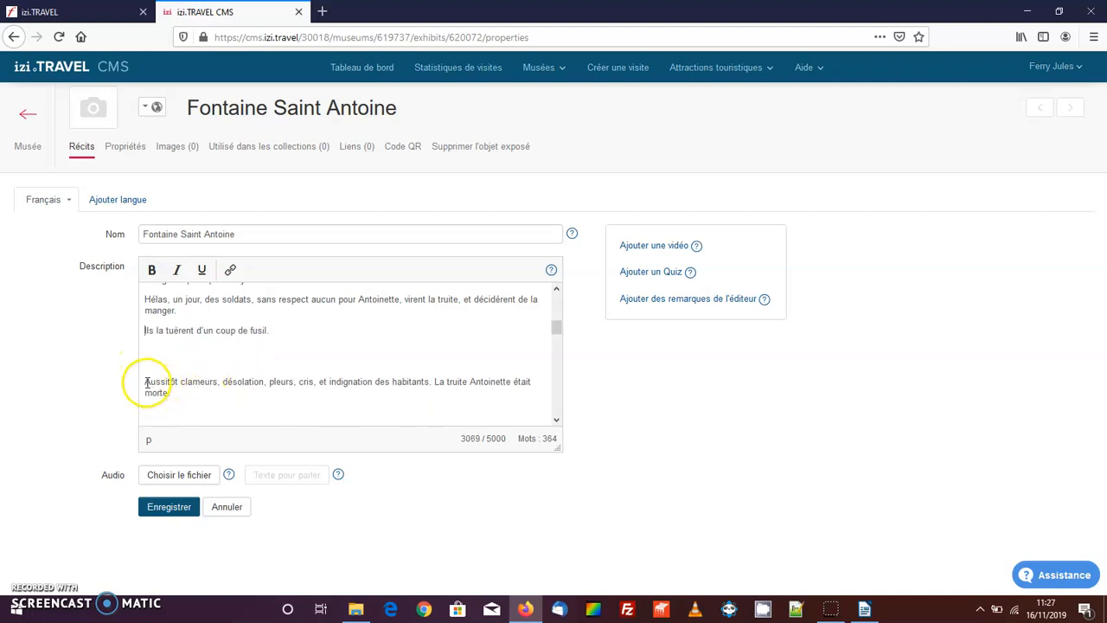
left_click(146, 382)
key("BackSpace")
key("BackSpace")
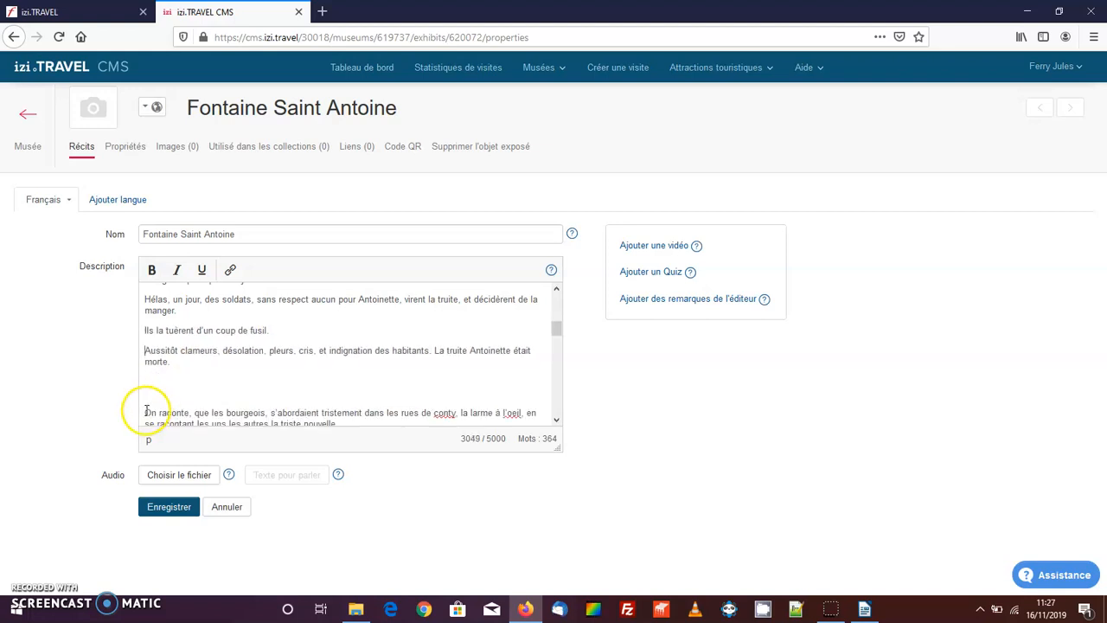
left_click(146, 412)
key("BackSpace")
key("BackSpace")
- Remove the blank lines before the paragraphs starting "Antoinette n'est plus", "Pendant ce temps là" and "Mais le ciel", including the stray leading space before "Antoinette"
scroll(166, 415, "down", 3)
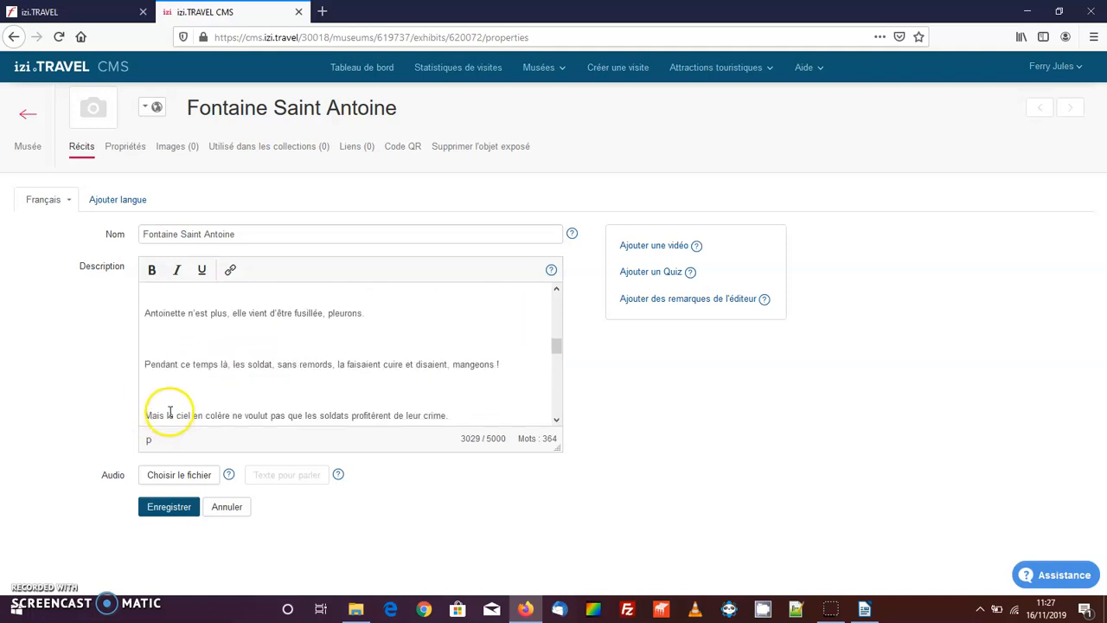
scroll(154, 372, "up", 2)
left_click(145, 372)
key("BackSpace")
key("BackSpace")
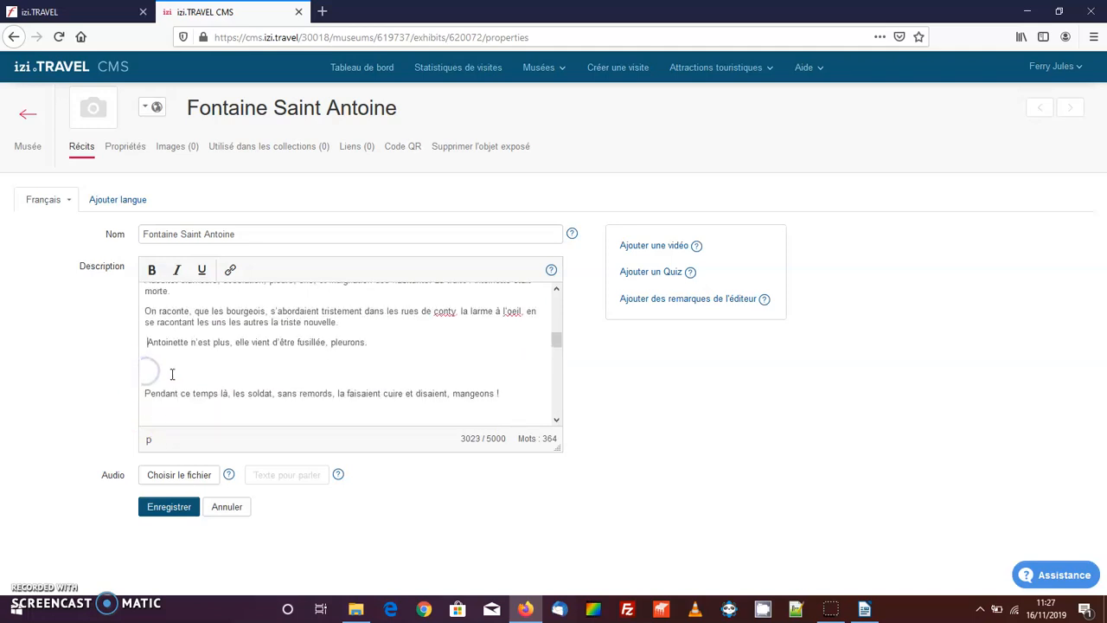
key("Delete")
left_click(144, 395)
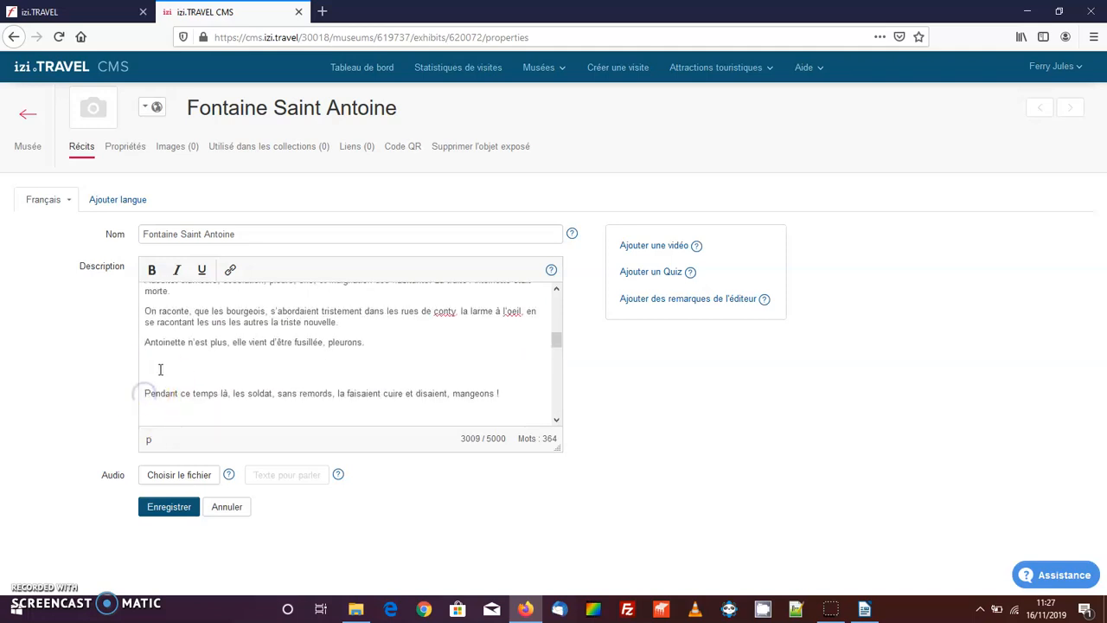
key("BackSpace")
key("BackSpace")
left_click(147, 414)
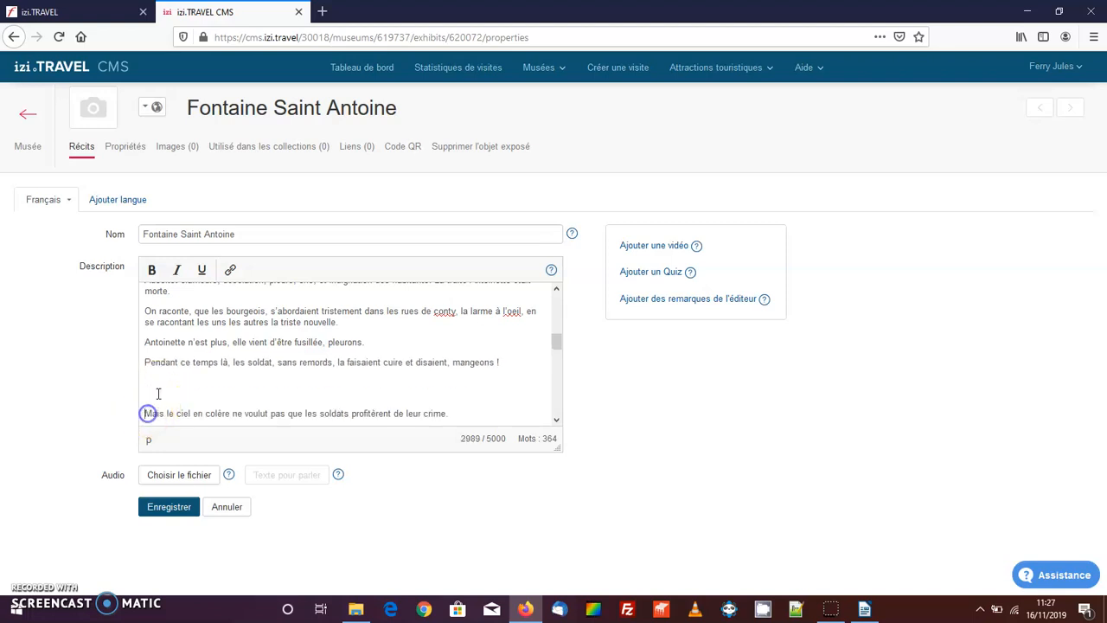
key("BackSpace")
key("BackSpace")
- Remove the blank lines before the description paragraphs starting "A peine eurent", "Personne ne retrouva" and "Les soldats furent chassés"
scroll(157, 391, "down", 2)
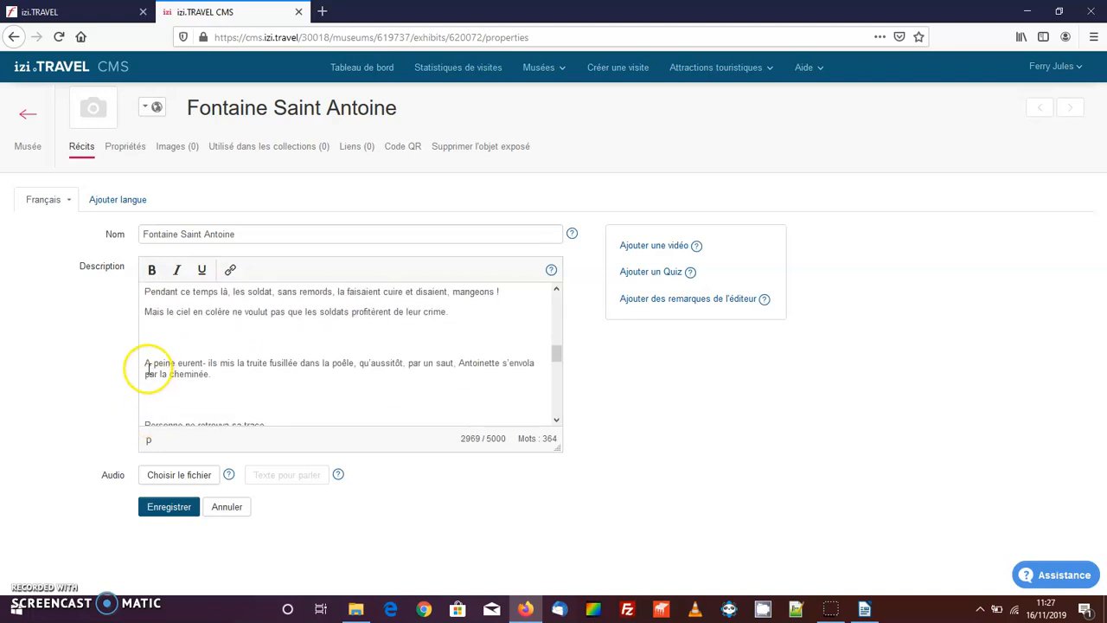
key("BackSpace")
key("BackSpace")
key("BackSpace")
key("BackSpace")
left_click(147, 407)
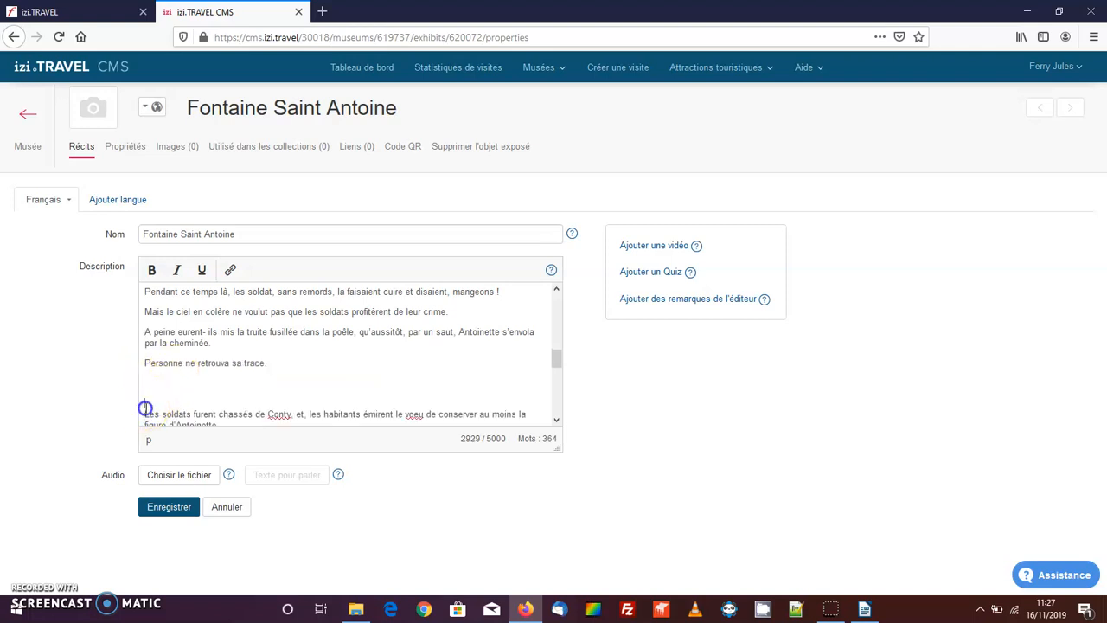
key("BackSpace")
key("BackSpace")
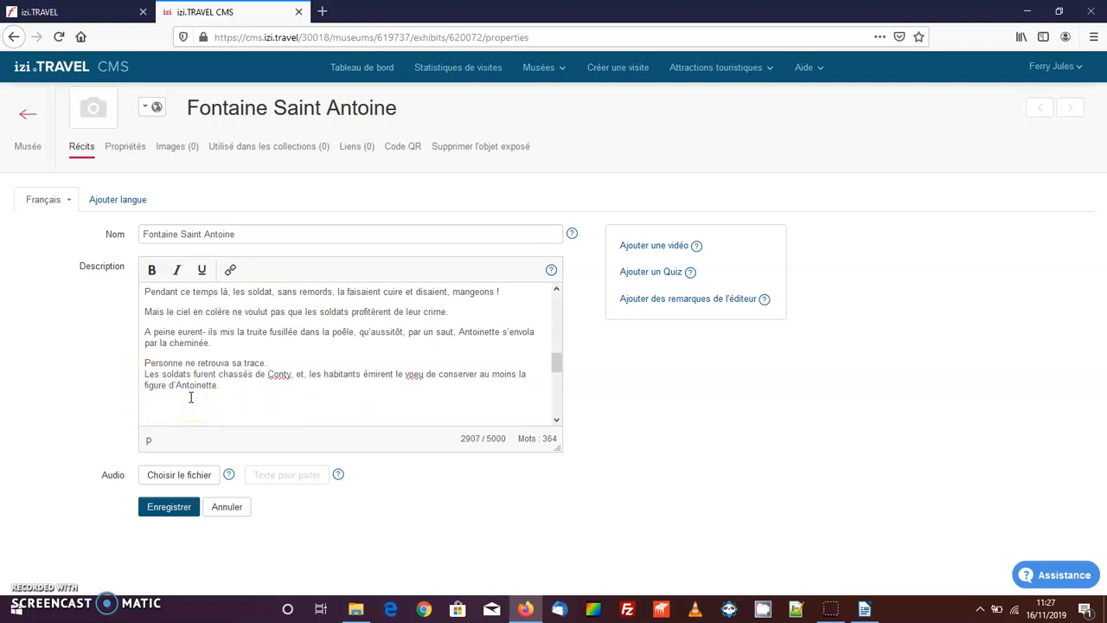
- Start "Les soldats furent chassés" as its own paragraph and remove the blank lines before "Ce vœu fut accueilli"
key("Return")
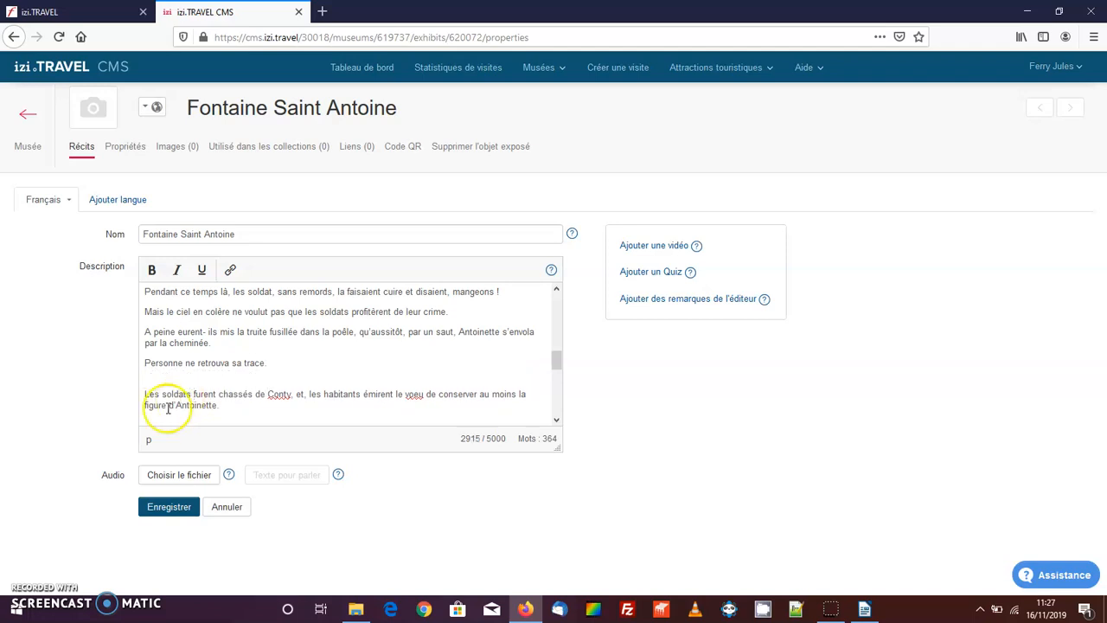
key("BackSpace")
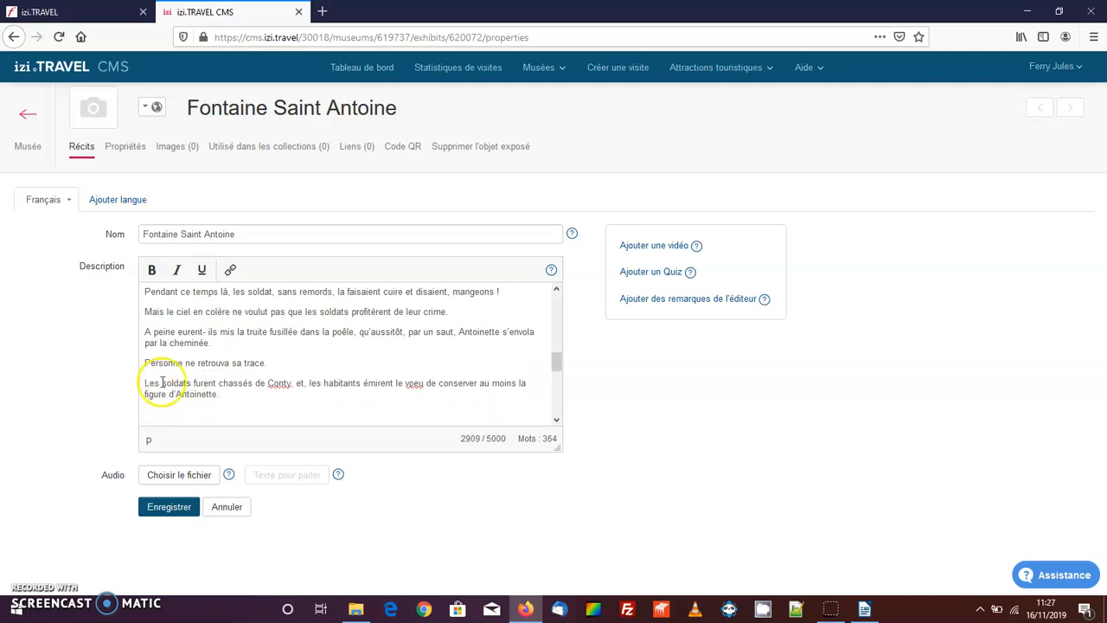
scroll(163, 383, "down", 3)
scroll(154, 362, "up", 2)
left_click(146, 376)
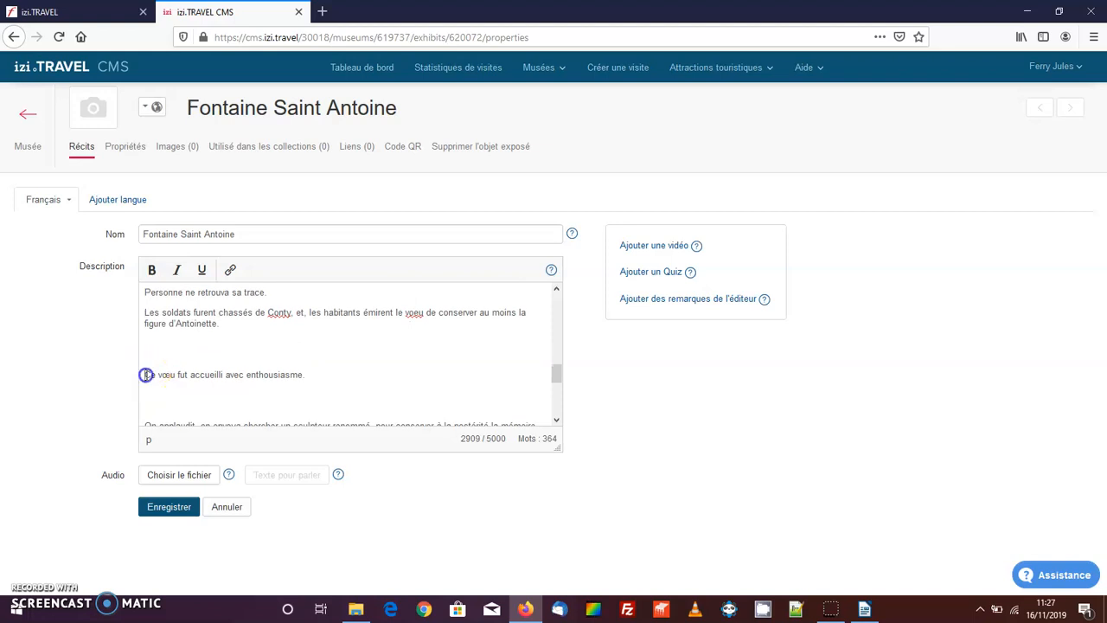
key("BackSpace")
key("BackSpace")
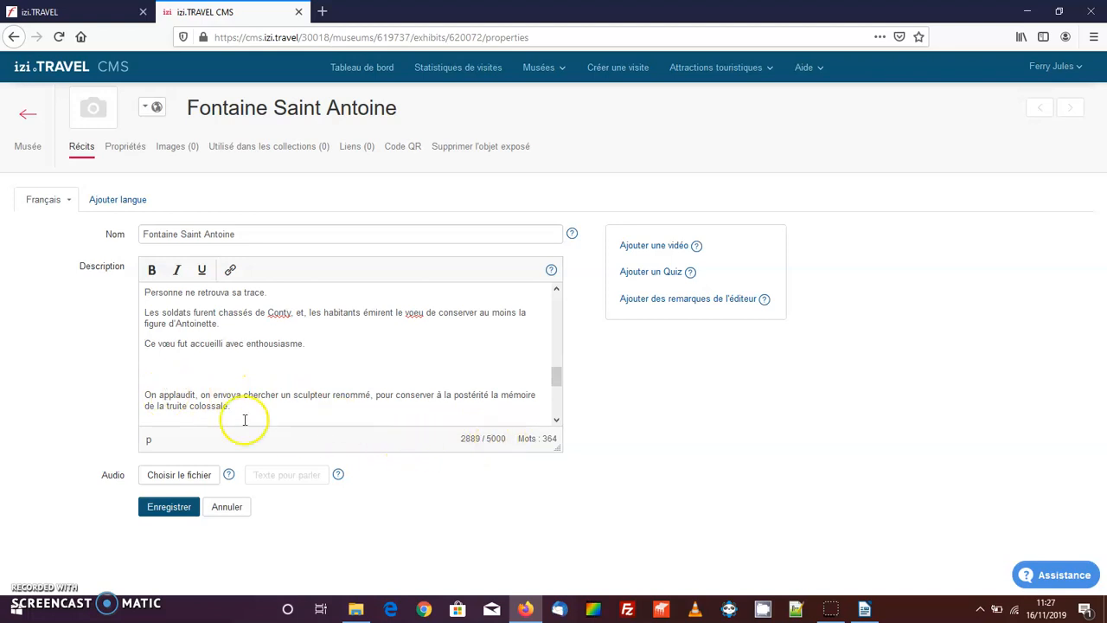
- Remove the blank lines before the description paragraphs starting "On applaudit" and "Le sculpteur", including the stray leading space before "On applaudit"
left_click(145, 395)
key("BackSpace")
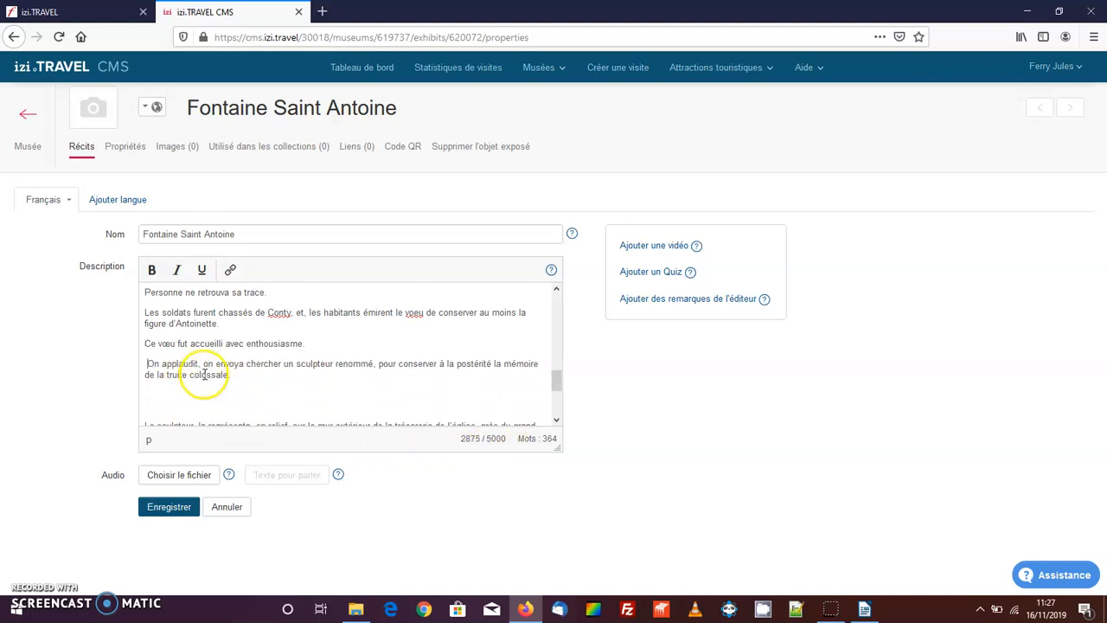
scroll(156, 390, "down", 2)
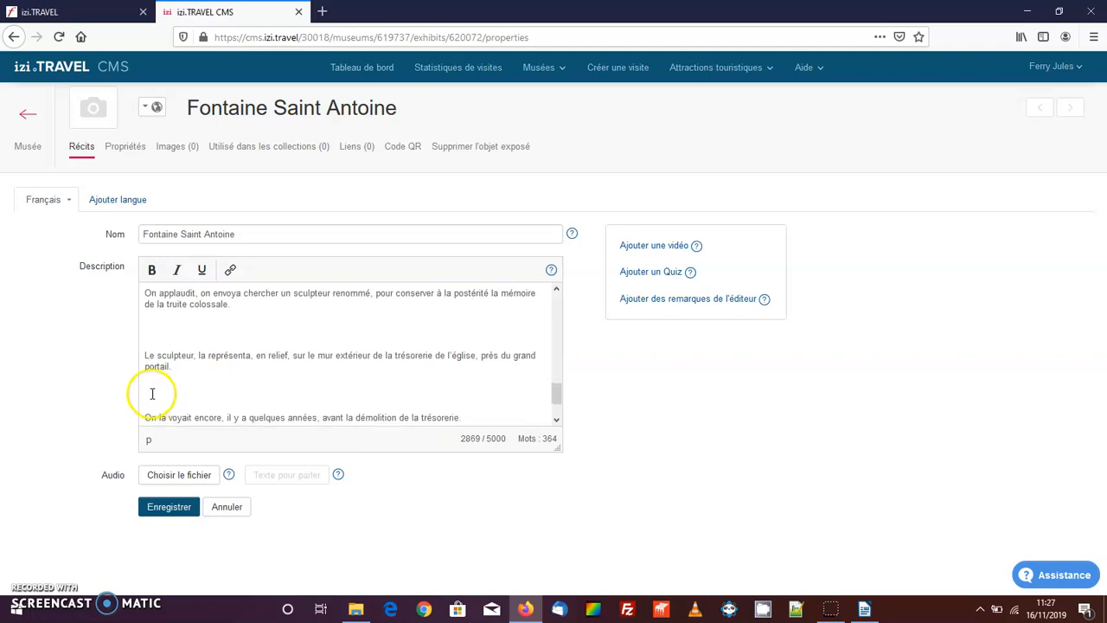
left_click(145, 355)
key("BackSpace")
key("BackSpace")
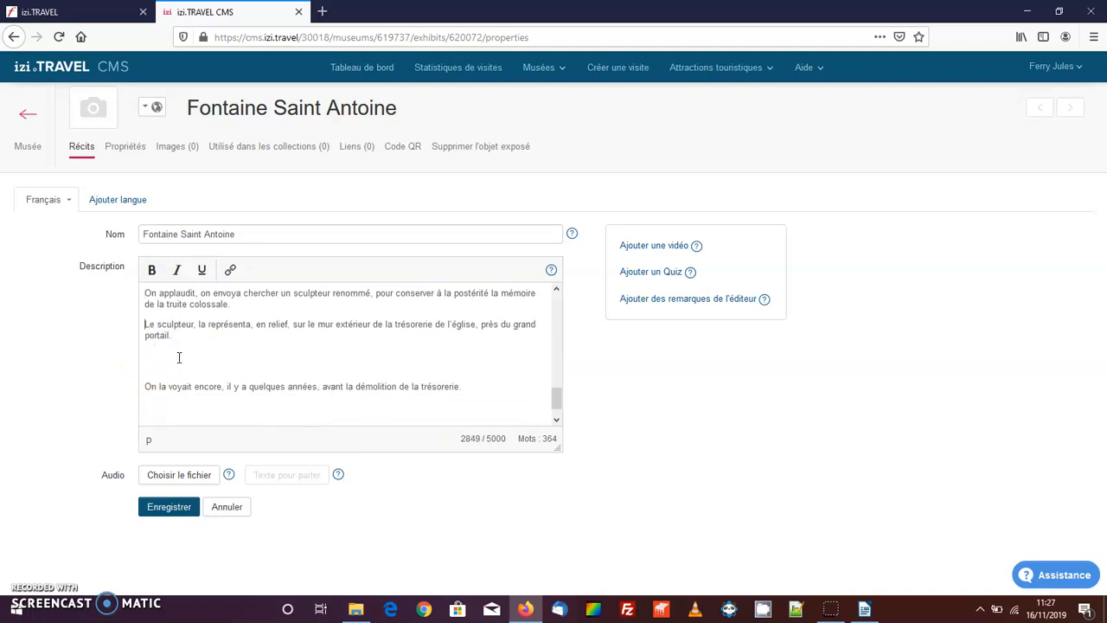
- Remove the blank lines before the description paragraphs starting "On la voyait encore" and "Tout cela, selon la chronique", keeping each a separate paragraph
left_click(145, 392)
key("BackSpace")
key("BackSpace")
key("BackSpace")
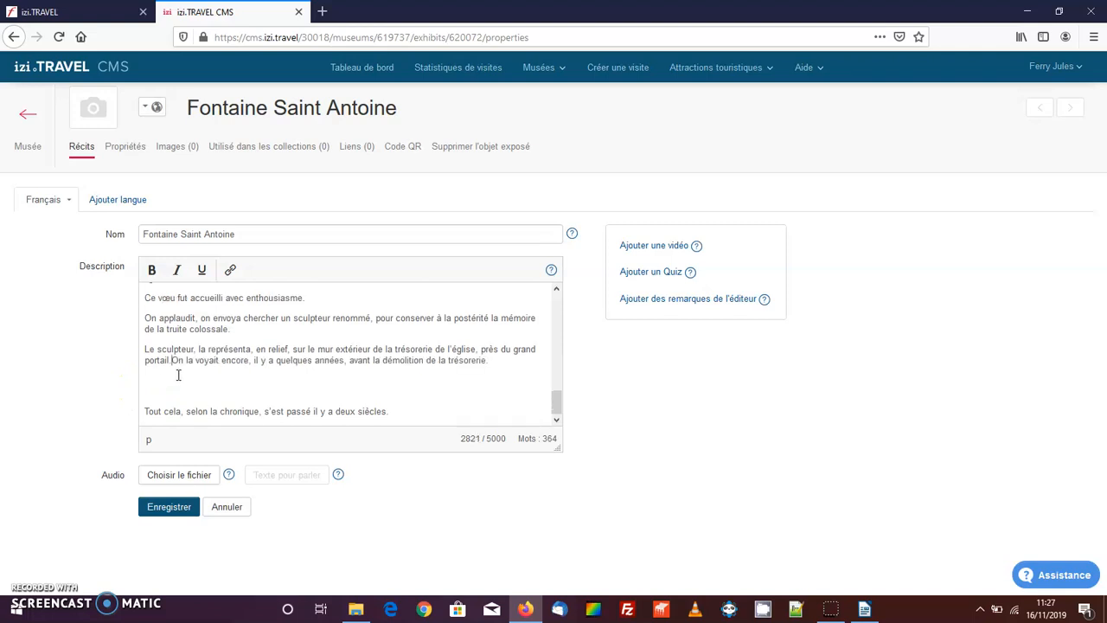
key("Return")
left_click(198, 380)
scroll(216, 378, "down", 1)
left_click(148, 404)
key("BackSpace")
key("BackSpace")
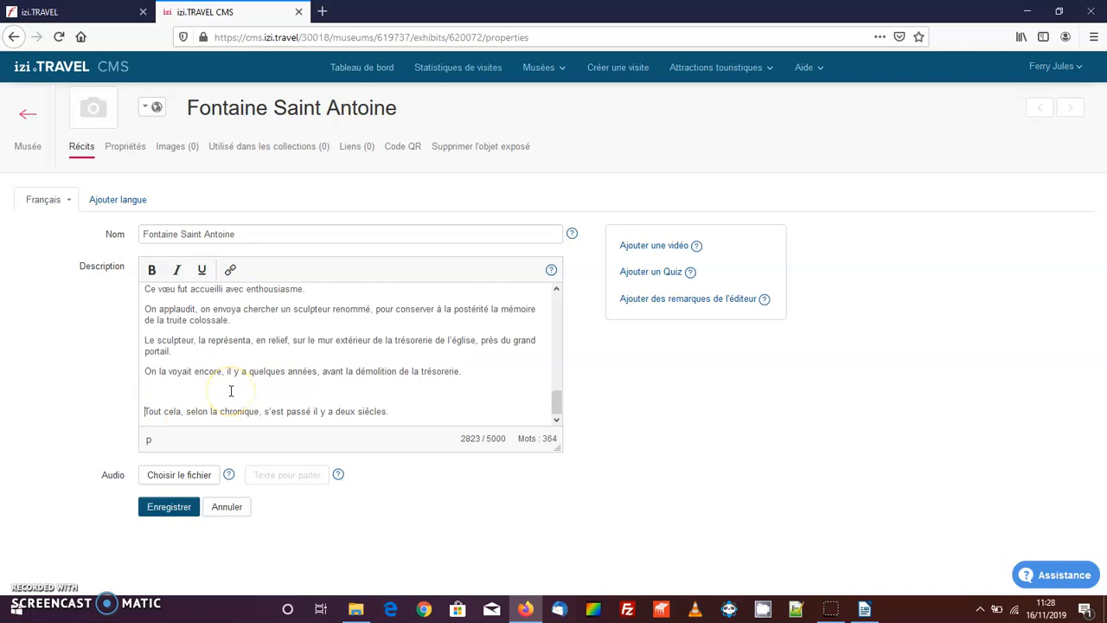
key("BackSpace")
- Review the start of the cleaned-up description, check the source text in LibreOffice Writer, and save the exhibit in the browser
scroll(237, 387, "up", 10)
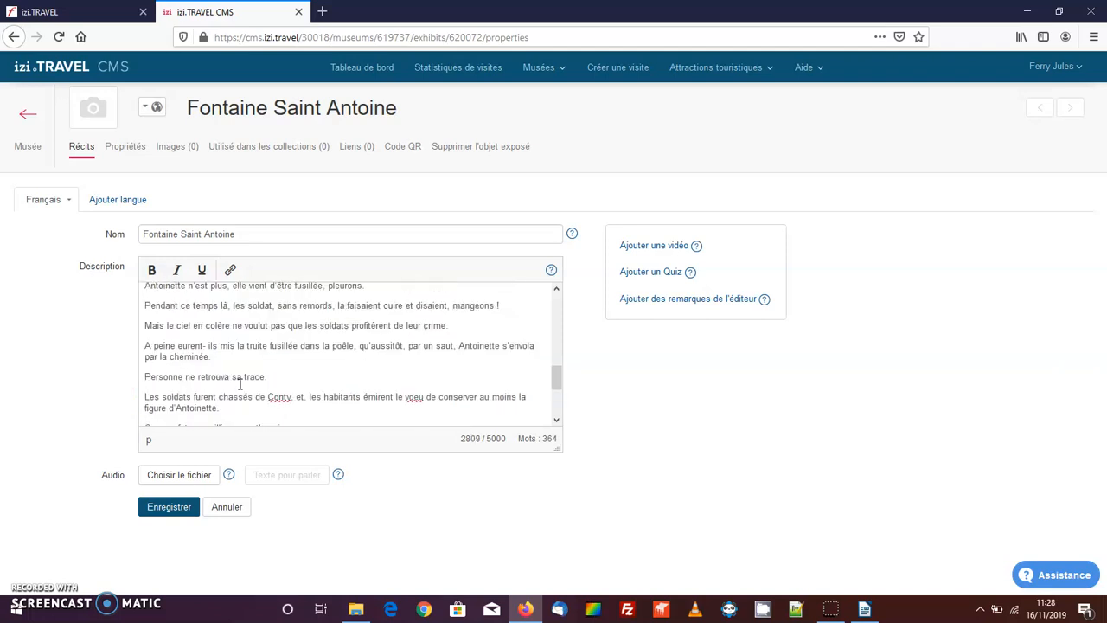
left_click(261, 349)
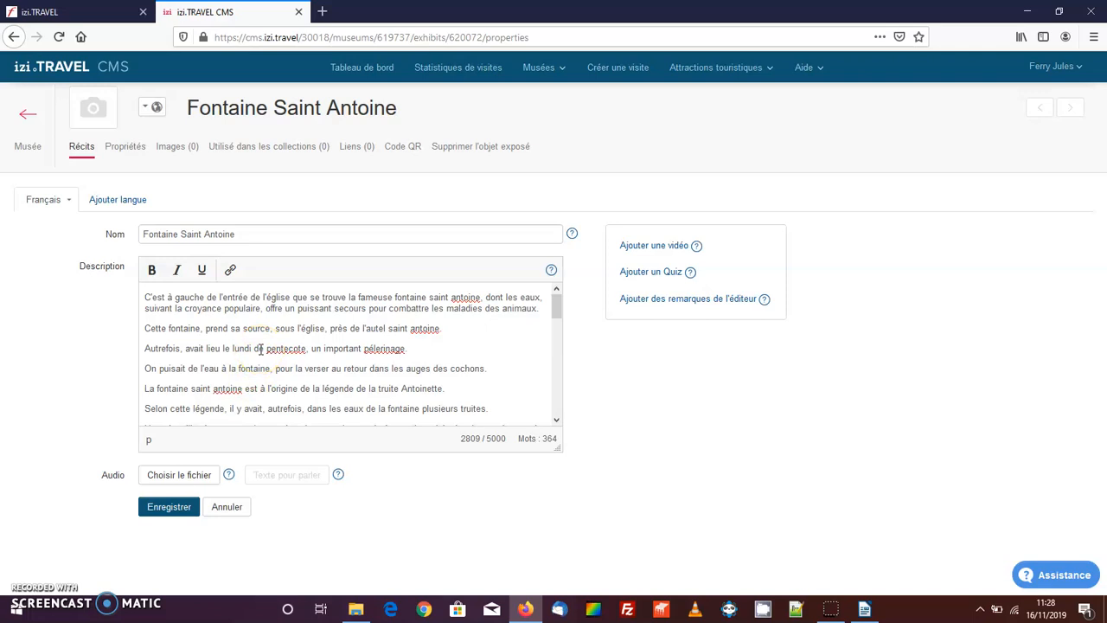
left_click(864, 609)
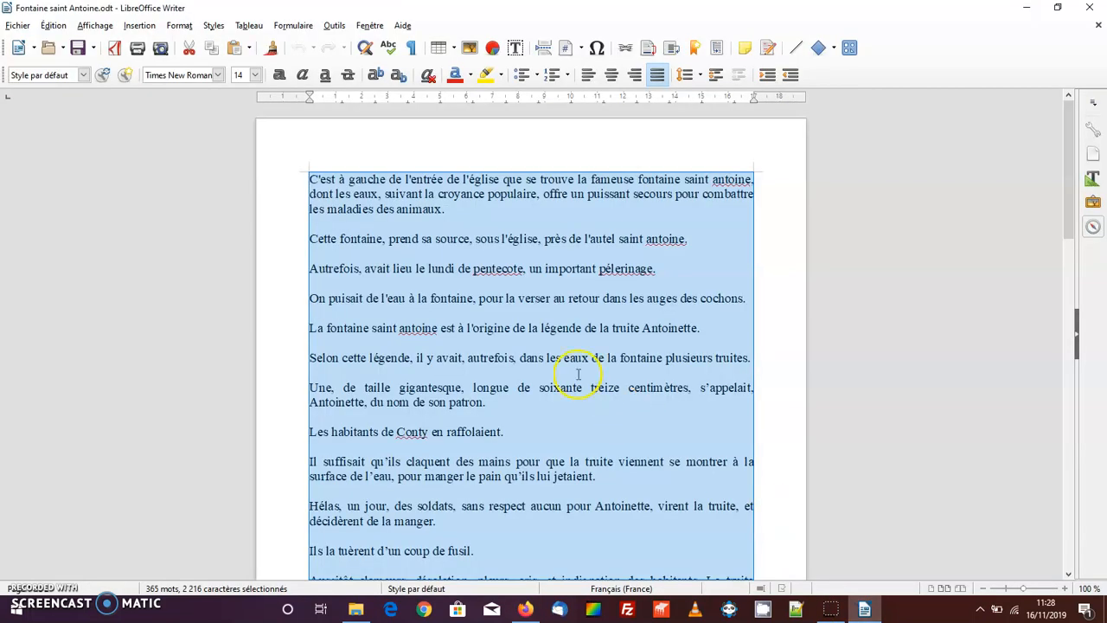
left_click(525, 609)
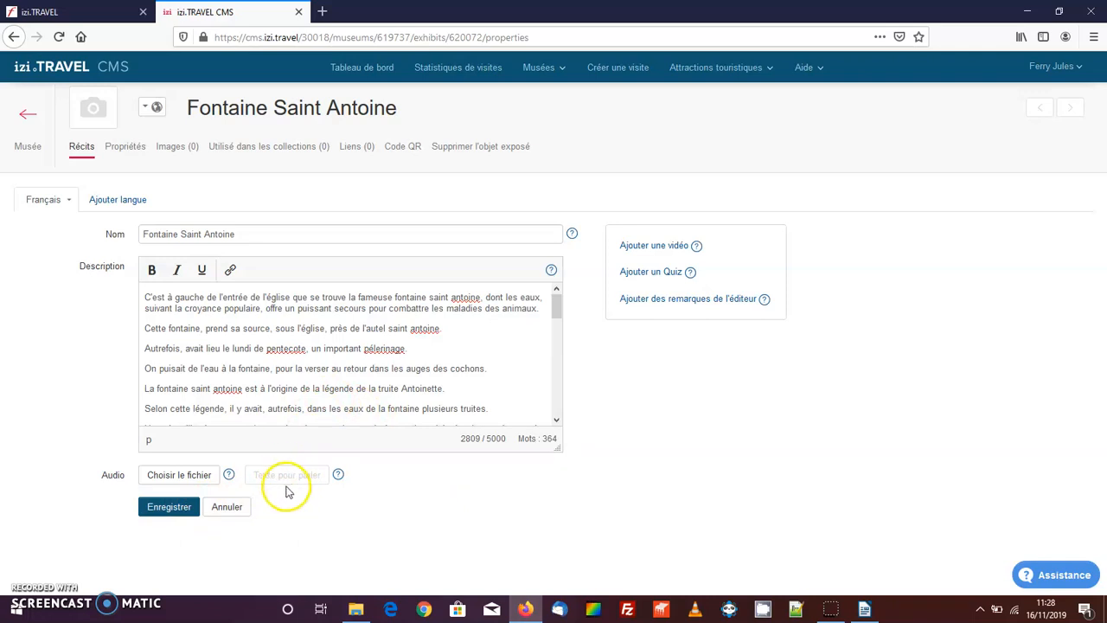
left_click(172, 482)
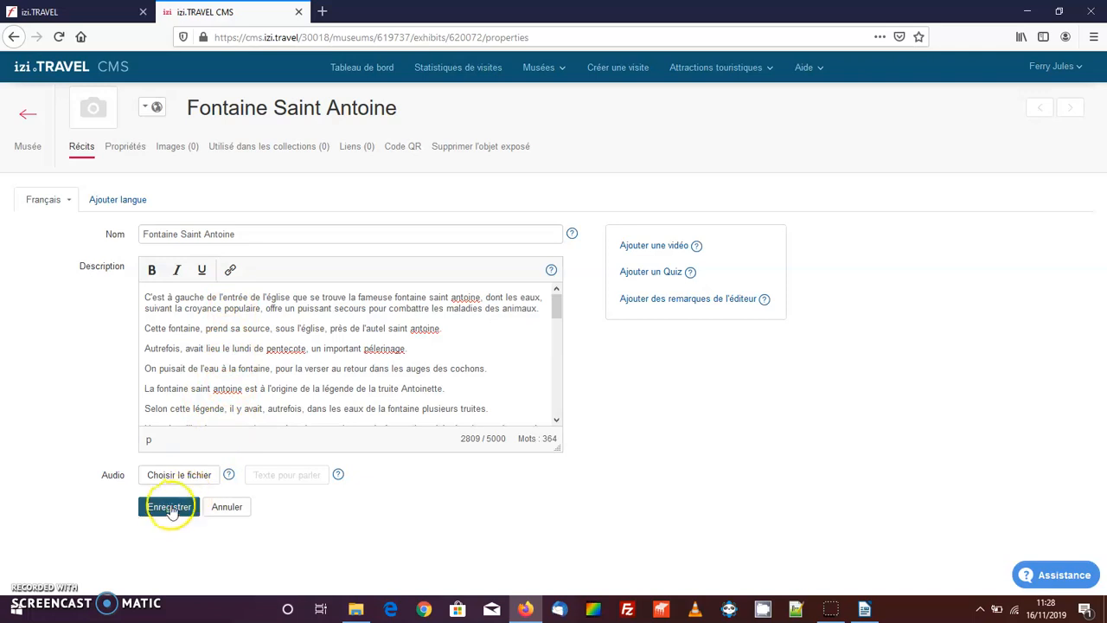
left_click(169, 509)
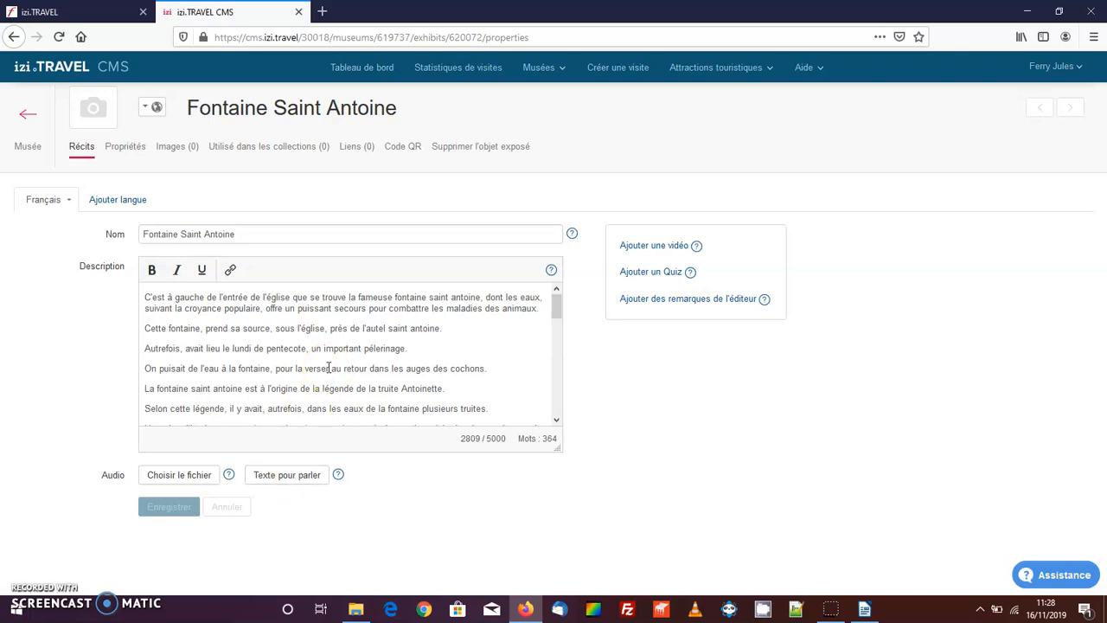
- Generate the exhibit's audio from its description with text-to-speech, using the voice "French, Mathieu, Male"
left_click(357, 607)
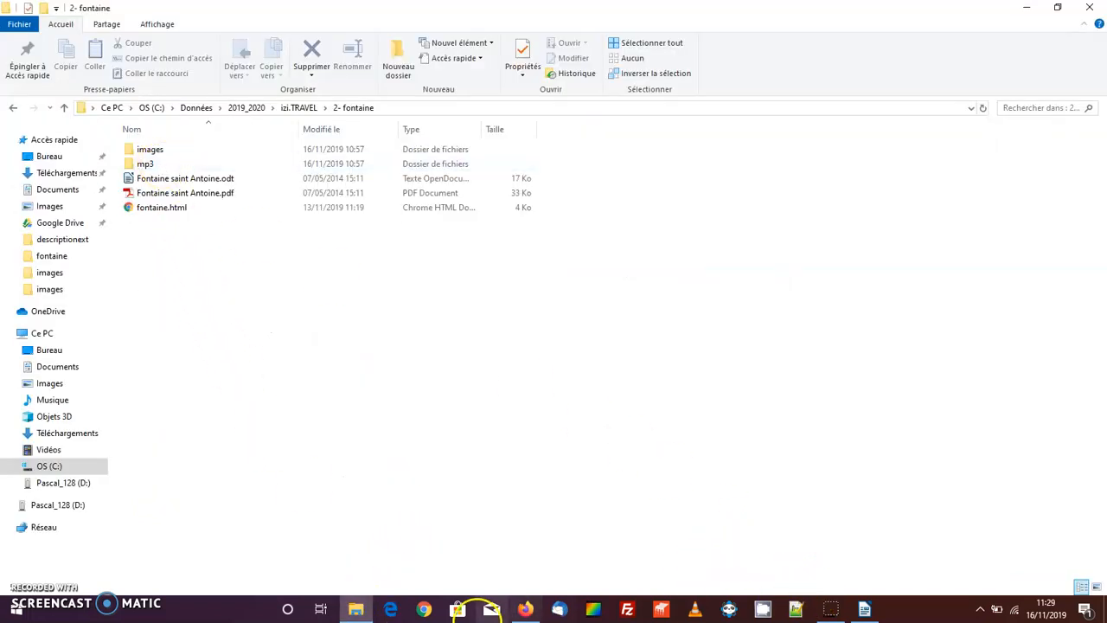
left_click(526, 609)
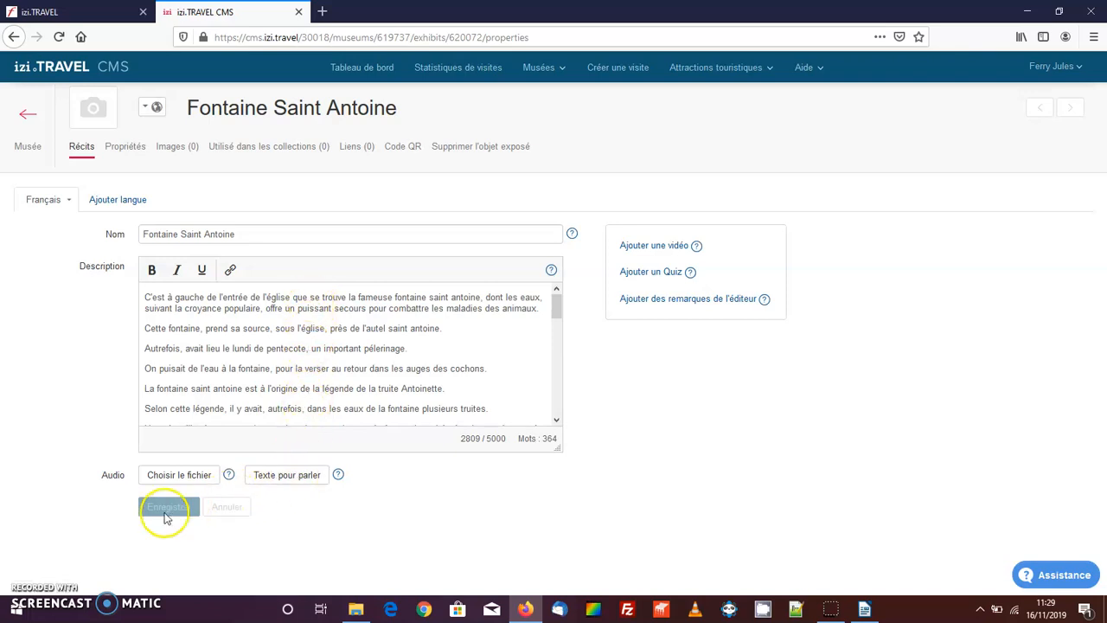
left_click(281, 481)
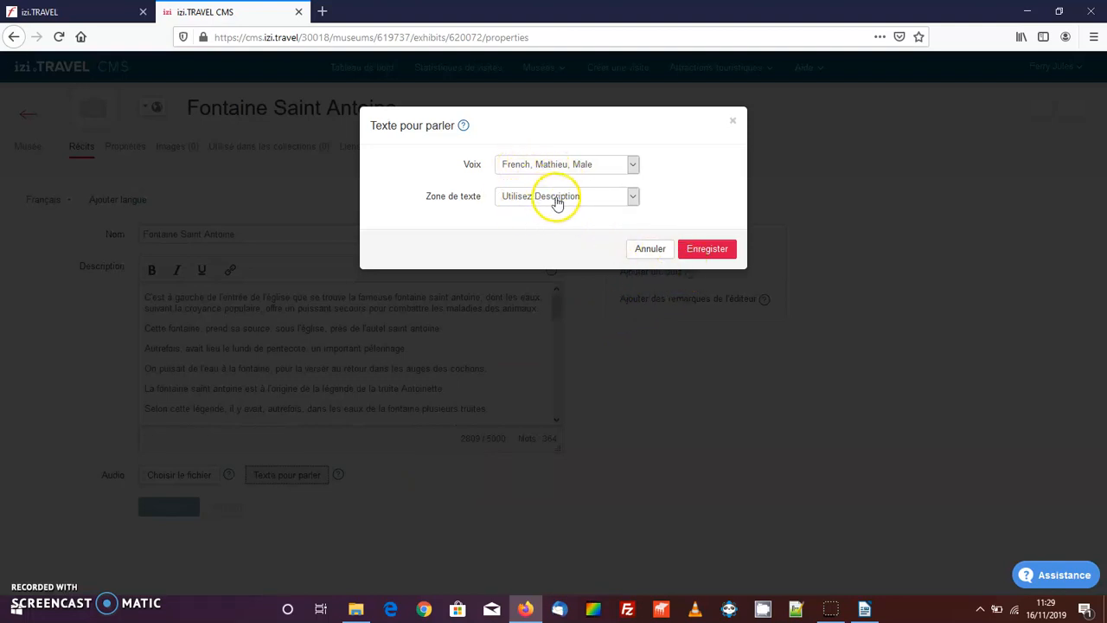
left_click(689, 253)
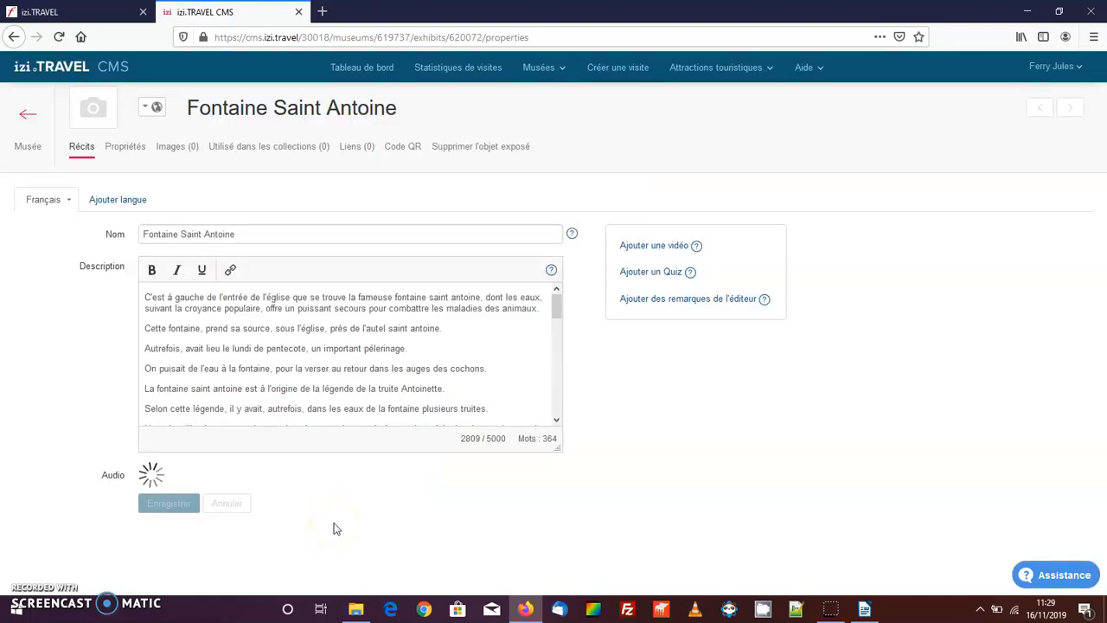
left_click(373, 339)
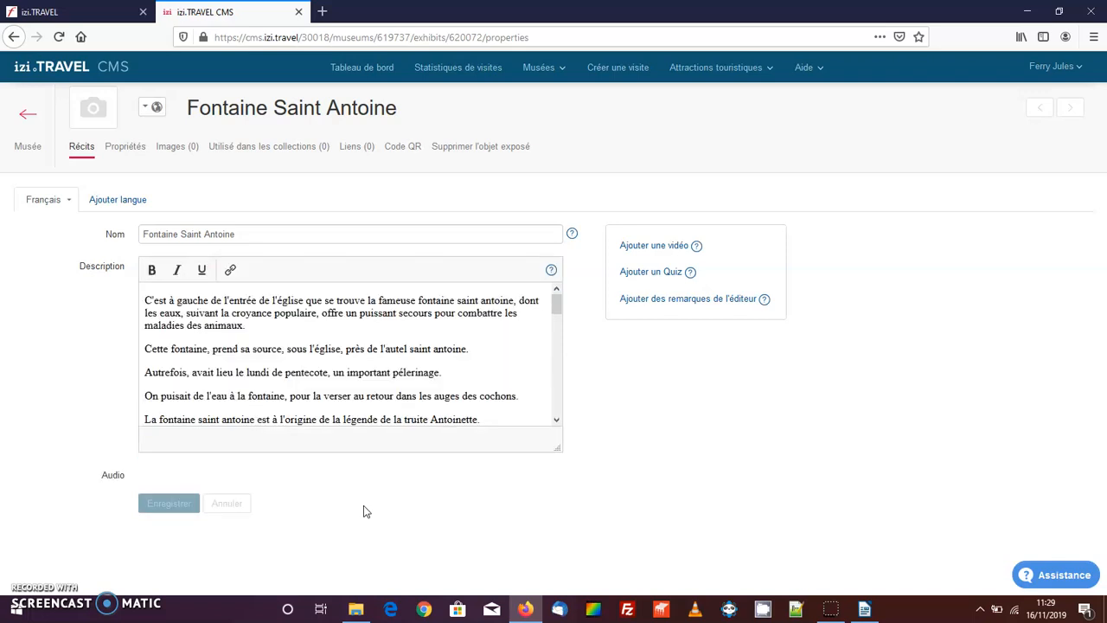
left_click(151, 478)
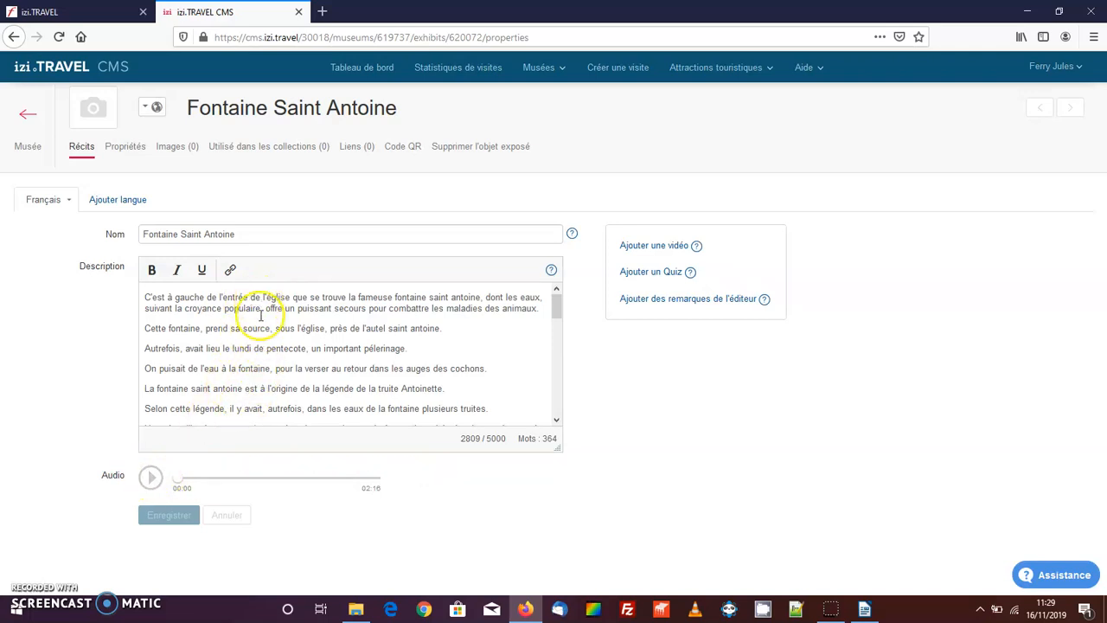
mouse_move(148, 475)
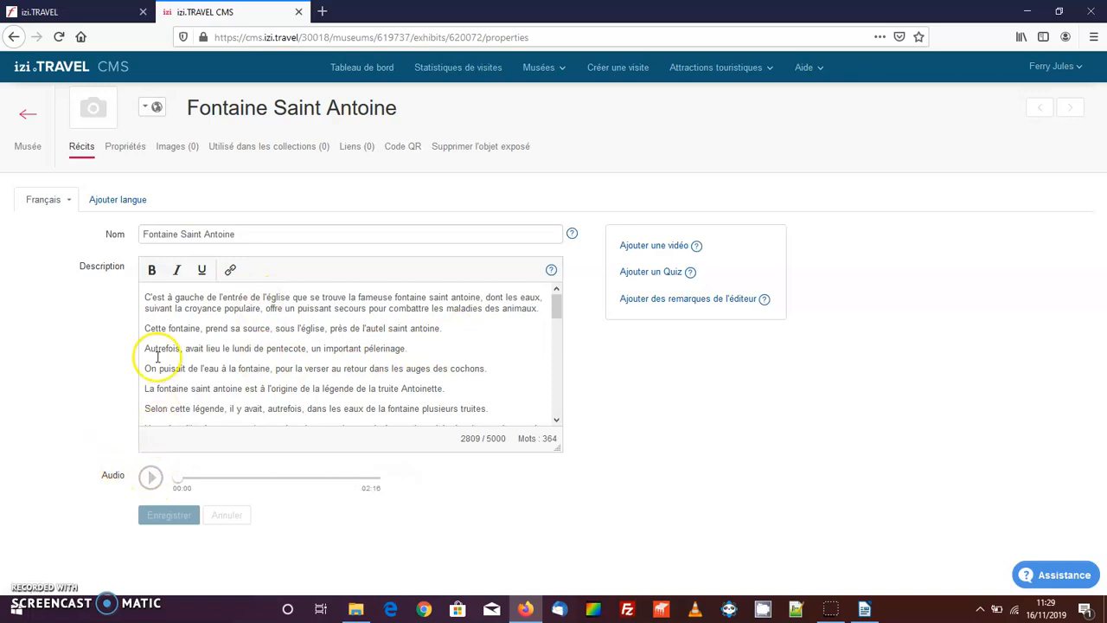
- Start an image upload for the exhibit and browse to the Données folder on drive OS (C:)
left_click(174, 156)
left_click(80, 206)
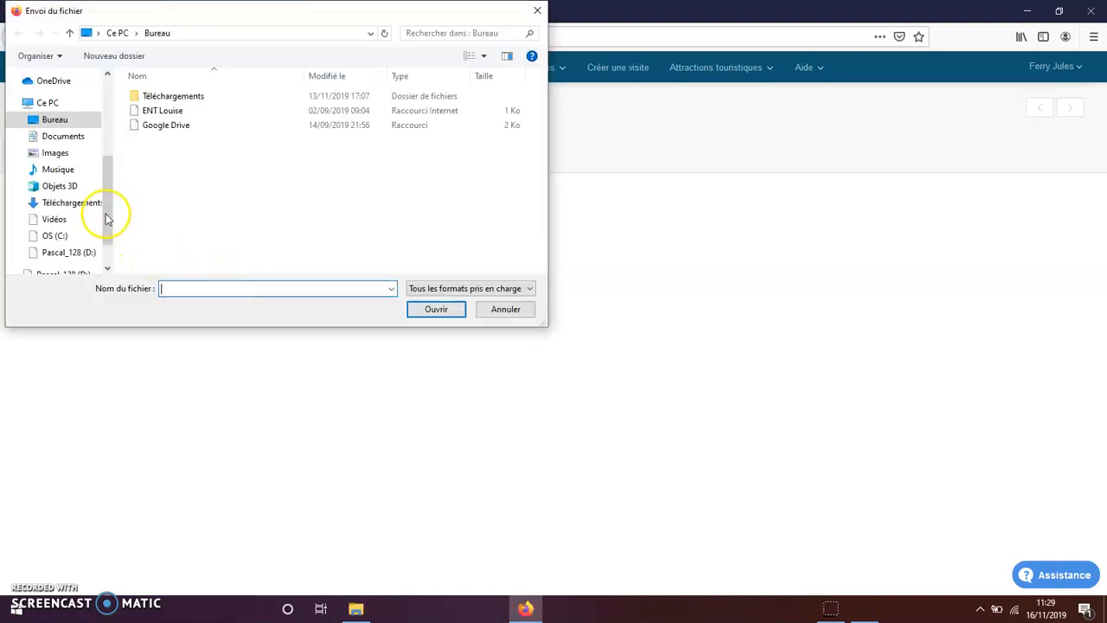
scroll(65, 251, "down", 1)
left_click(63, 225)
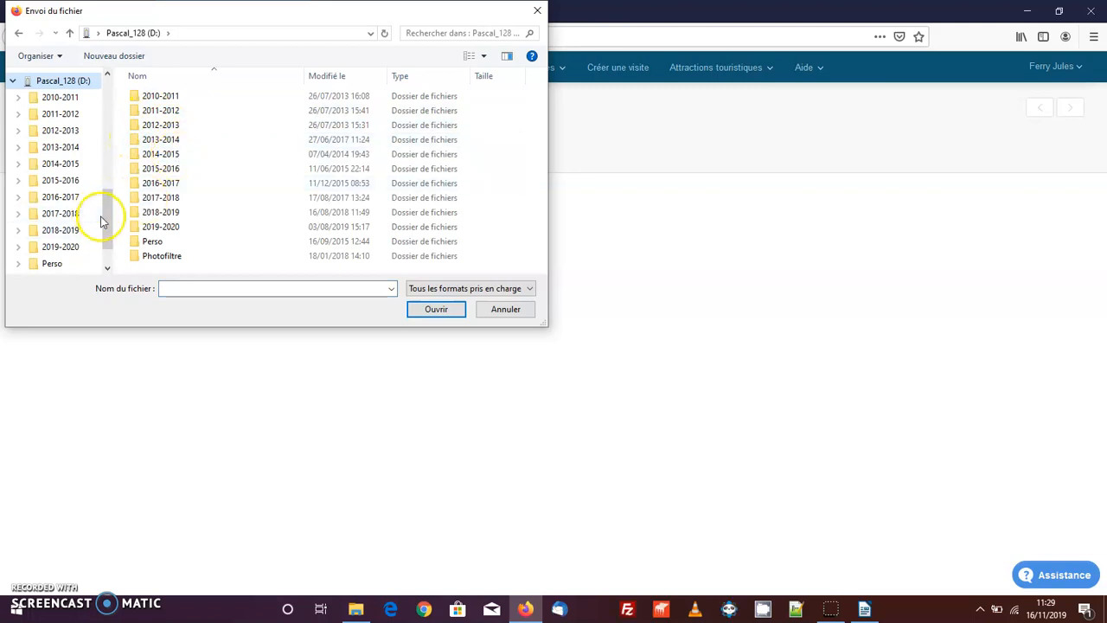
left_click_drag(105, 218, 95, 186)
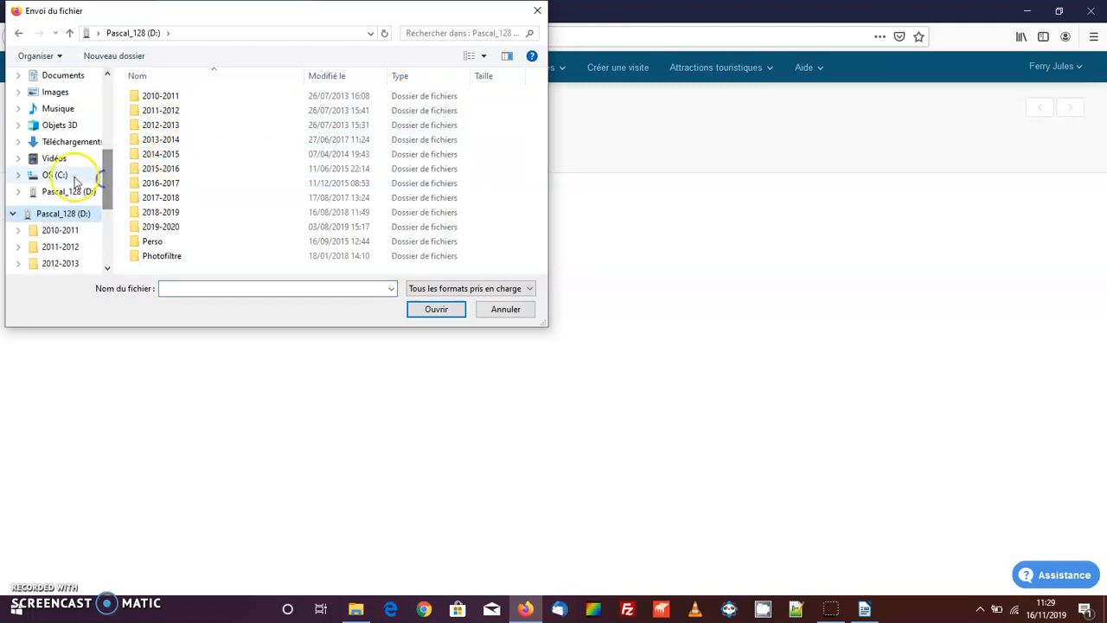
left_click(59, 176)
left_click(357, 607)
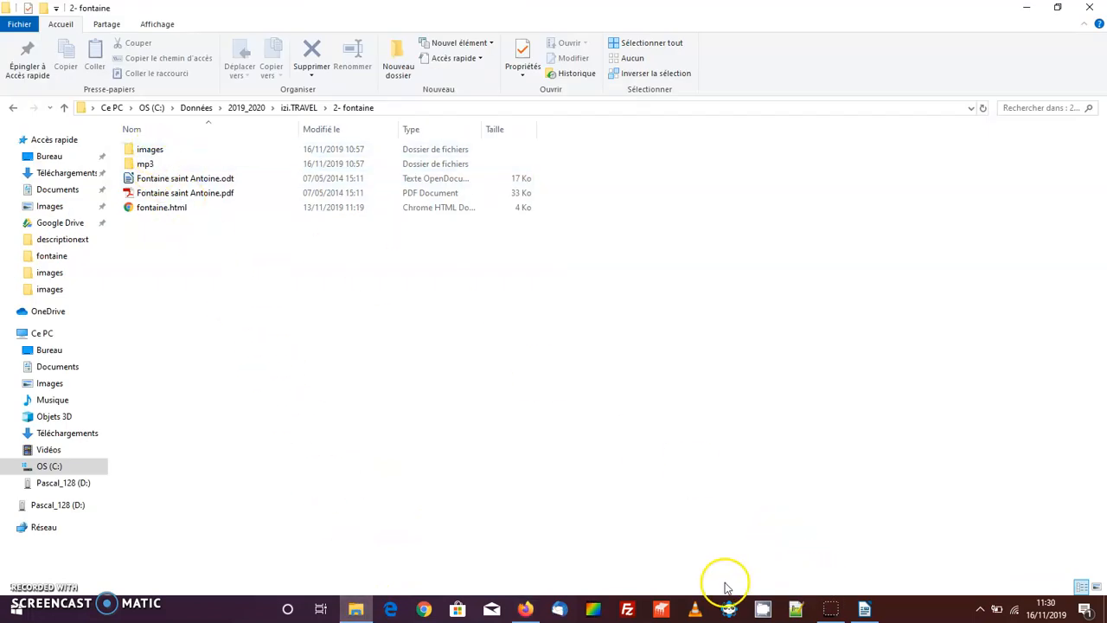
left_click(525, 609)
left_click(71, 109)
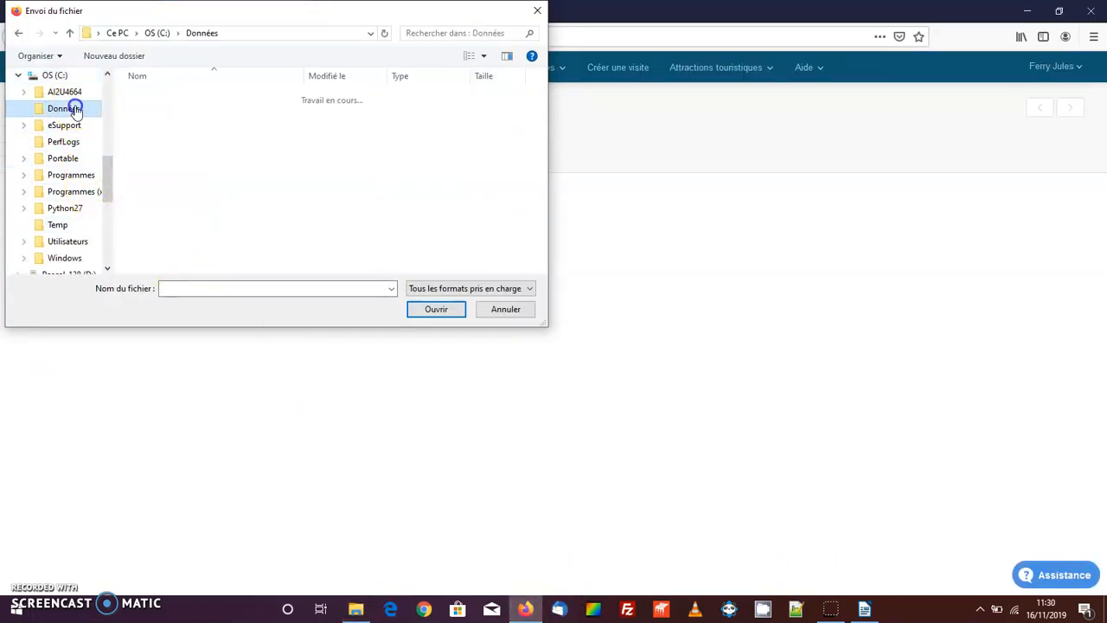
- Upload two fountain pictures to the exhibit from the images folder inside 2019_2020, izi.TRAVEL, 2- fontaine
double_click(166, 124)
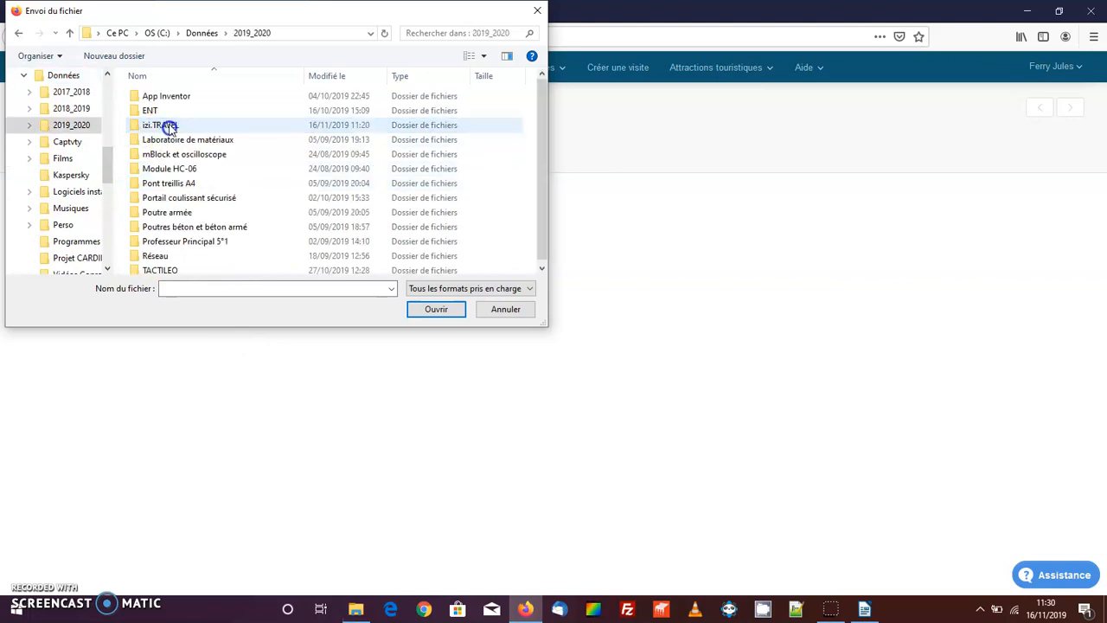
double_click(170, 127)
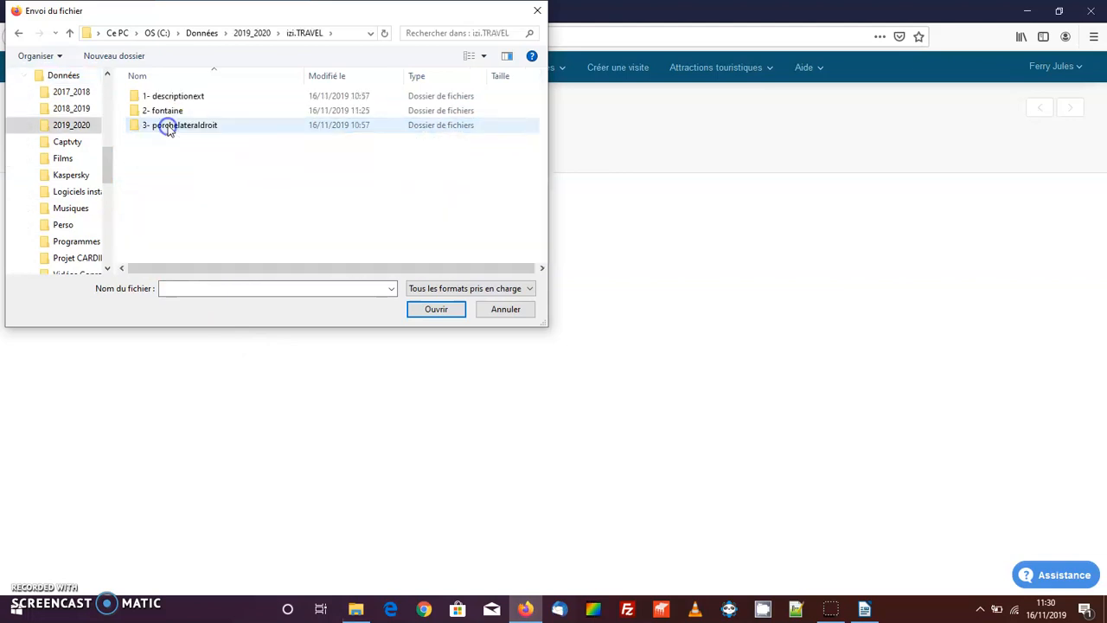
double_click(162, 112)
double_click(160, 101)
left_click(165, 111)
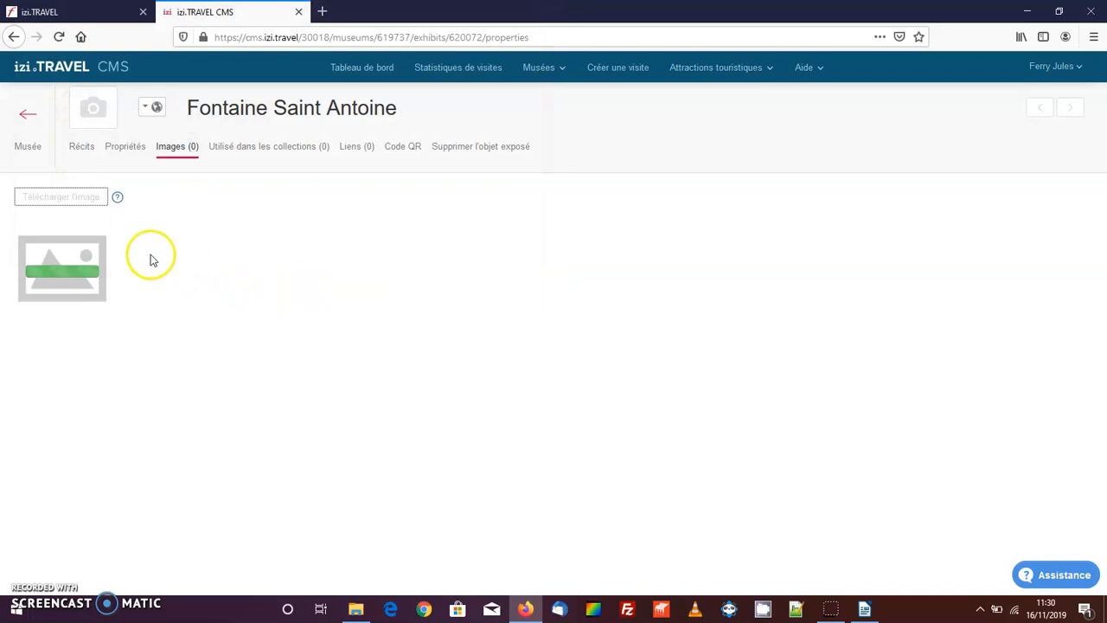
left_click(88, 208)
double_click(248, 117)
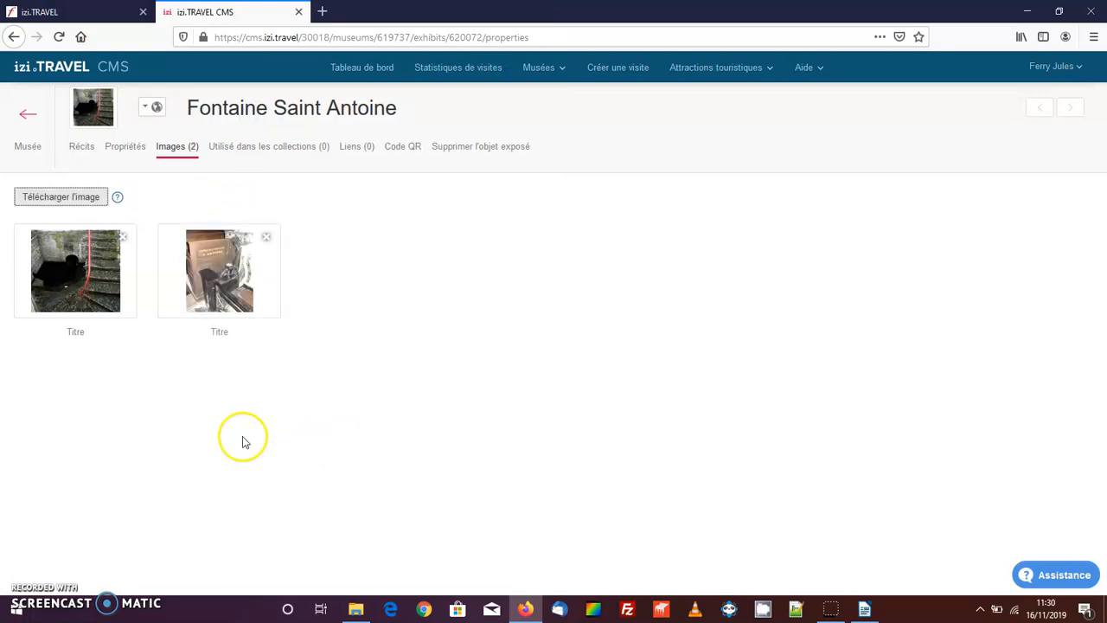
- Title the first image "Fontaine Saint Antoine vue de l'extérieur ( à gauche du portail d'entrée )"
left_click(81, 336)
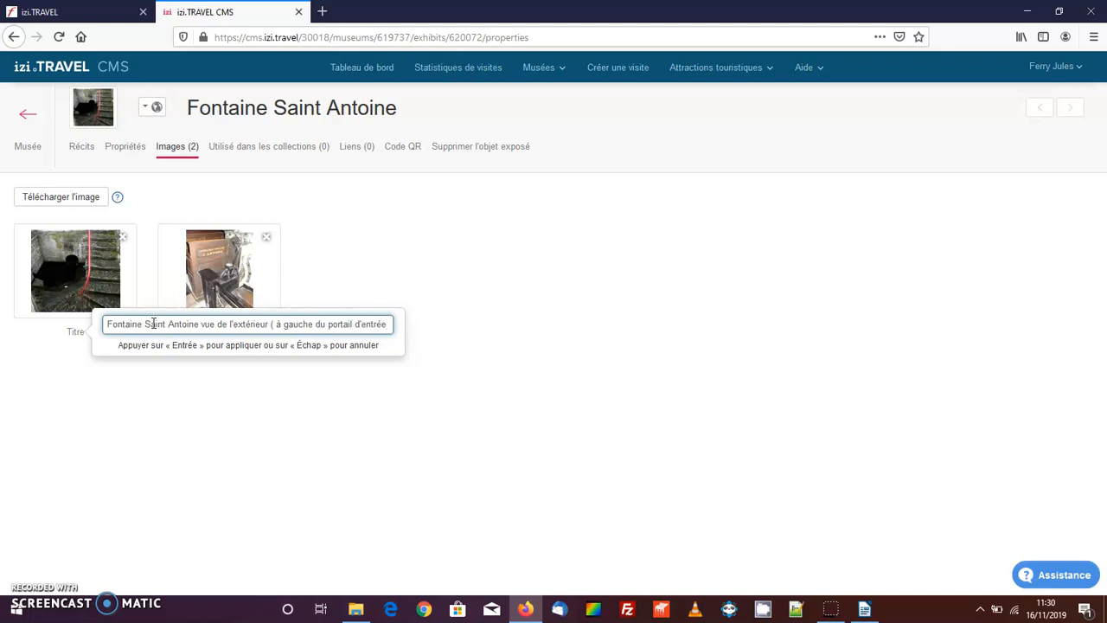
type(")")
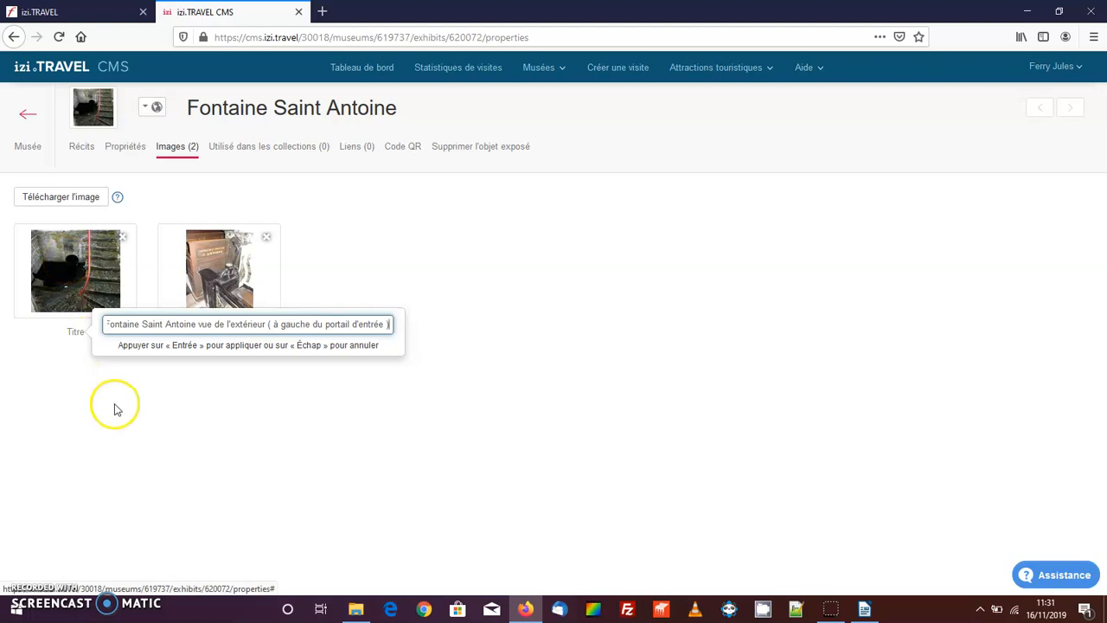
key("Return")
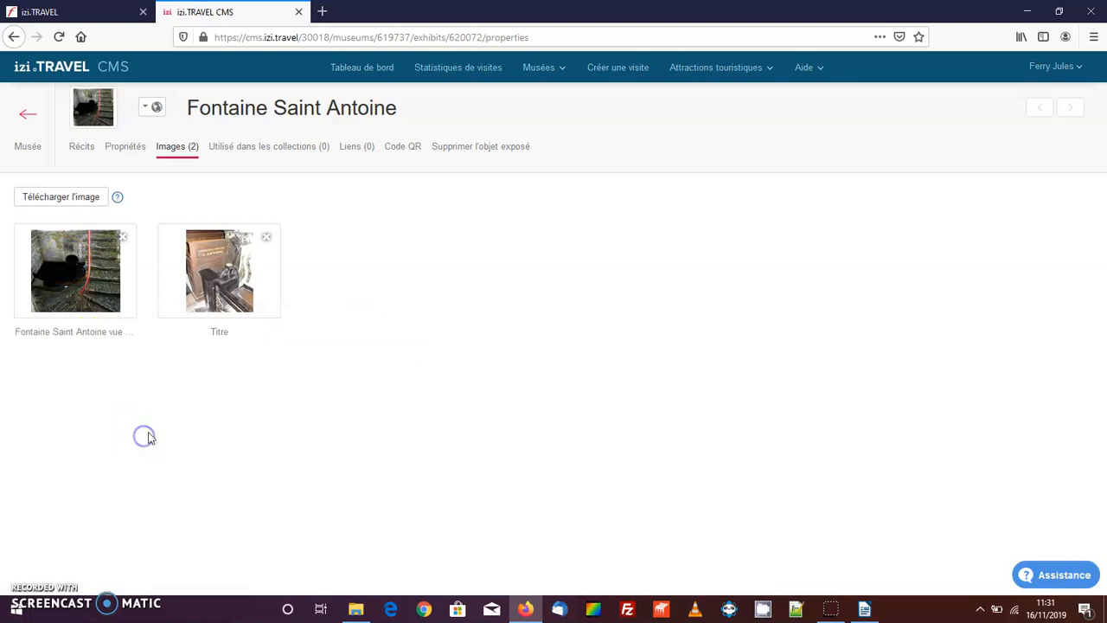
- Title the second image "Source de la fontaine Saint Antoine à l'intérieur de l'église" and return to the museum's exhibit list
left_click(223, 335)
left_click(298, 322)
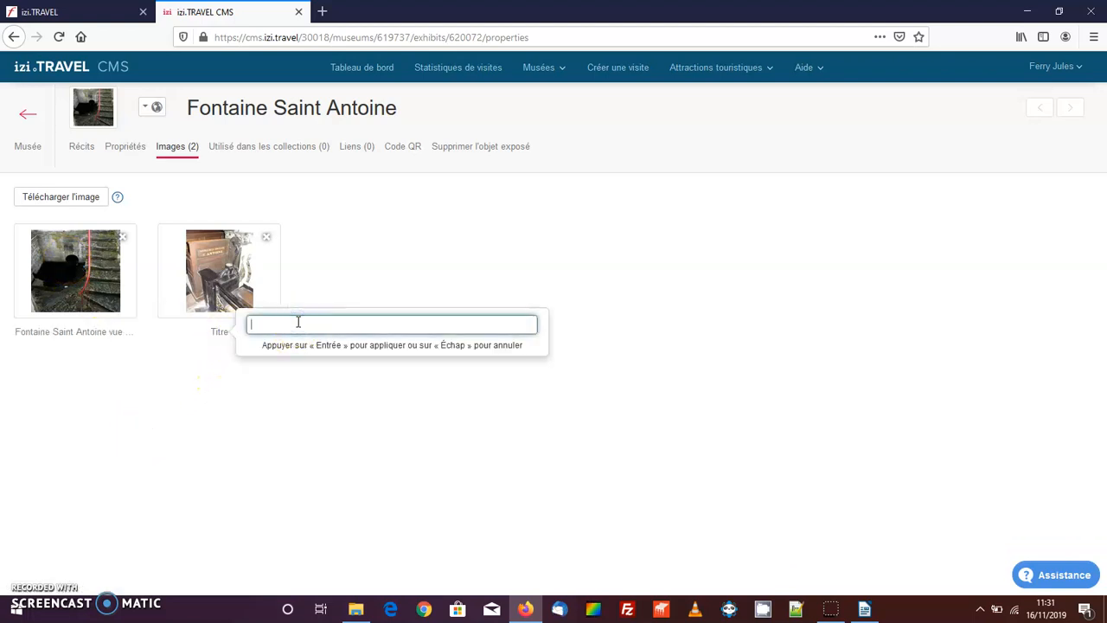
type("Source de la fontaine Saint Antoine à l'intérieur de l'église")
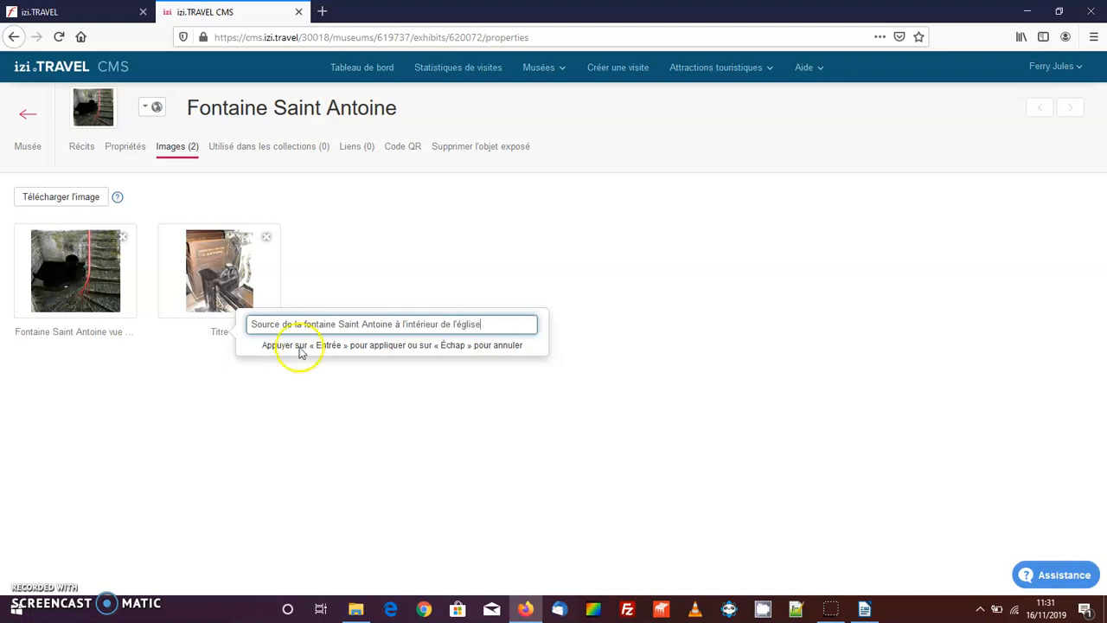
left_click(396, 440)
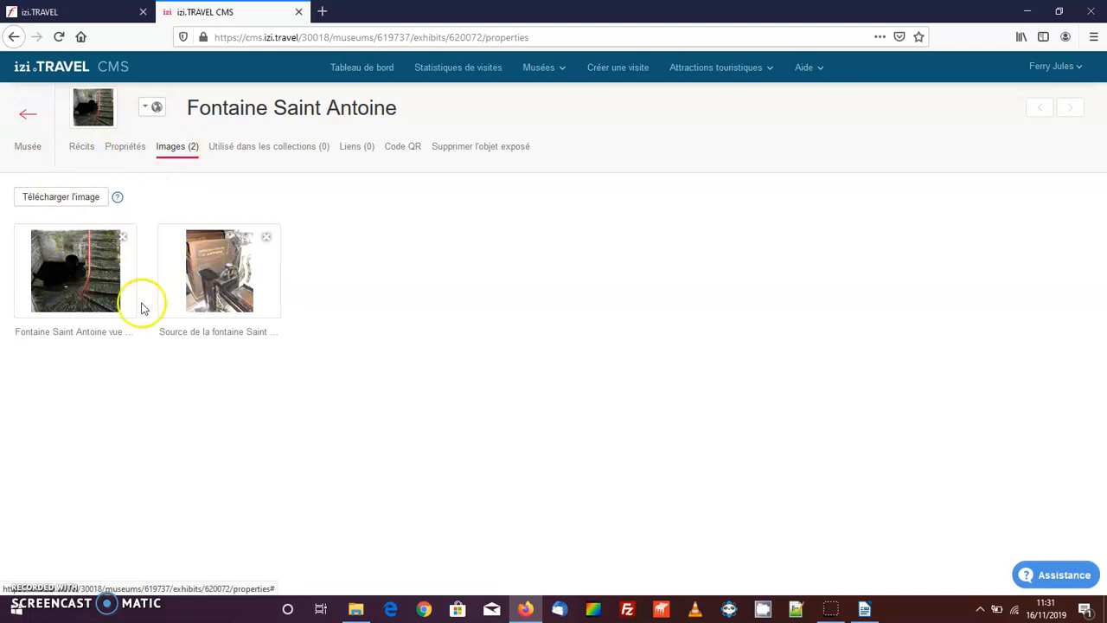
left_click(26, 114)
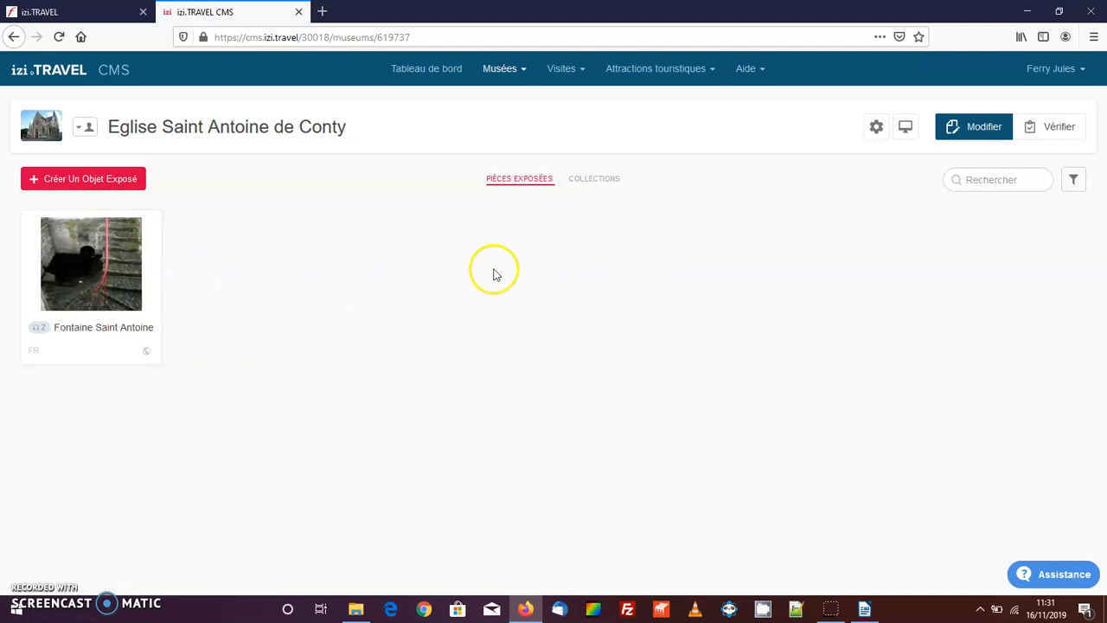
- Switch to File Explorer to view the exhibit folders inside izi.TRAVEL, and return to the museum page in Firefox
left_click(355, 610)
left_click(11, 107)
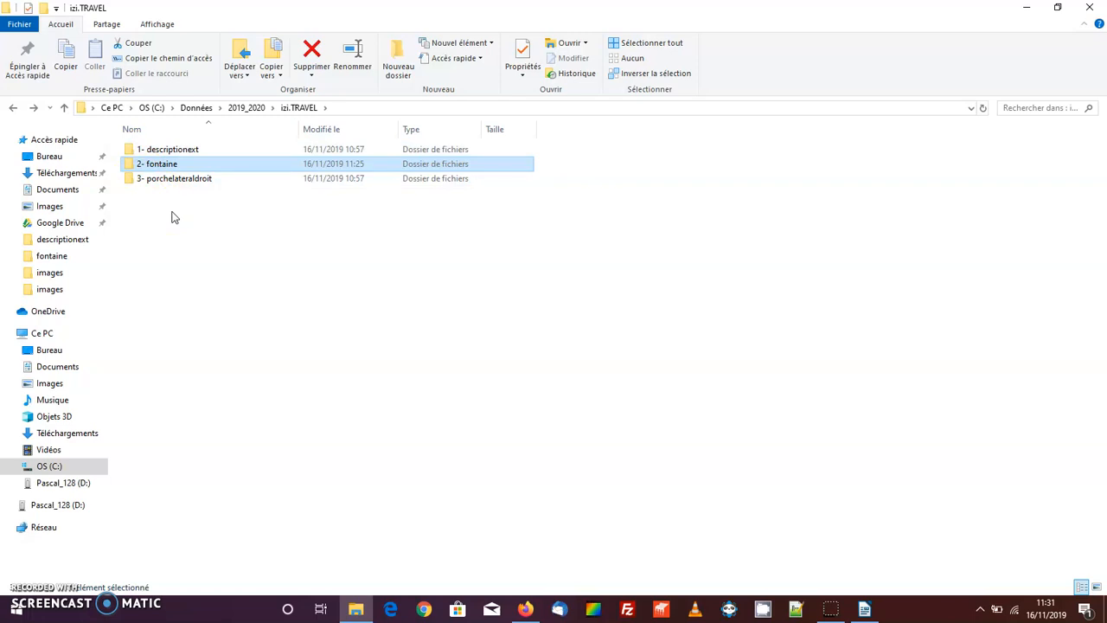
left_click(525, 609)
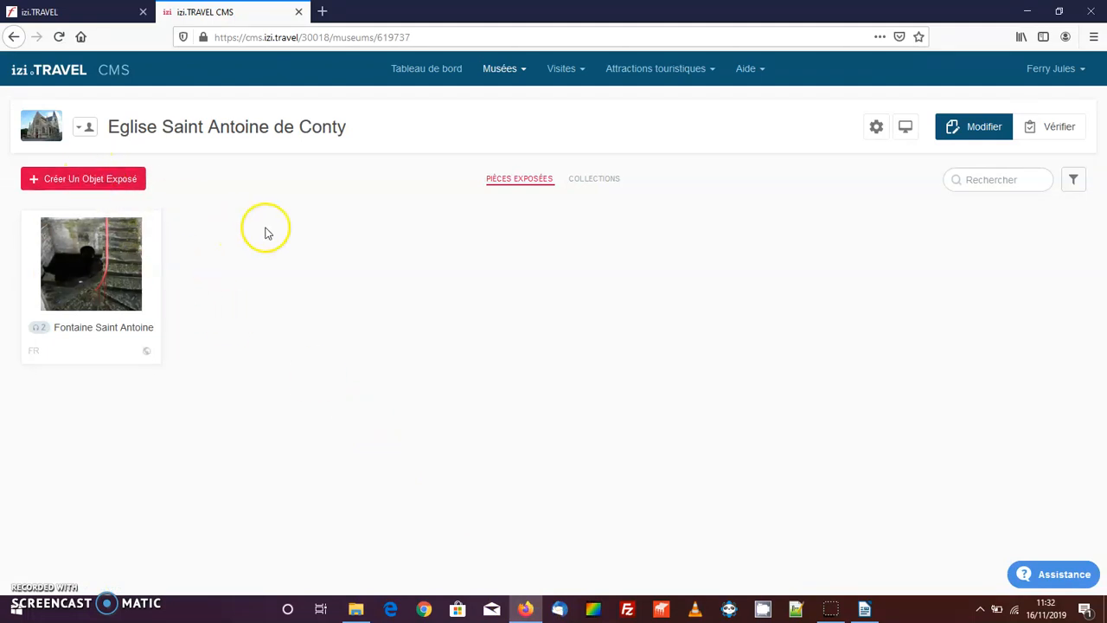
- Reopen the Eglise Saint Antoine de Conty museum from the dashboard and look at the account options
left_click(419, 78)
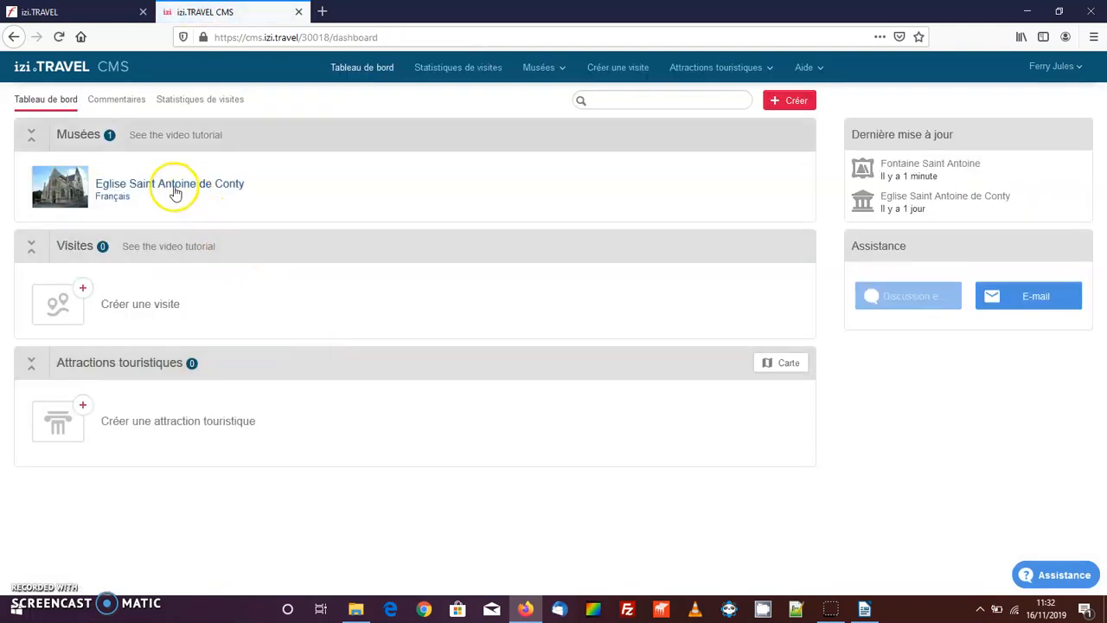
left_click(146, 181)
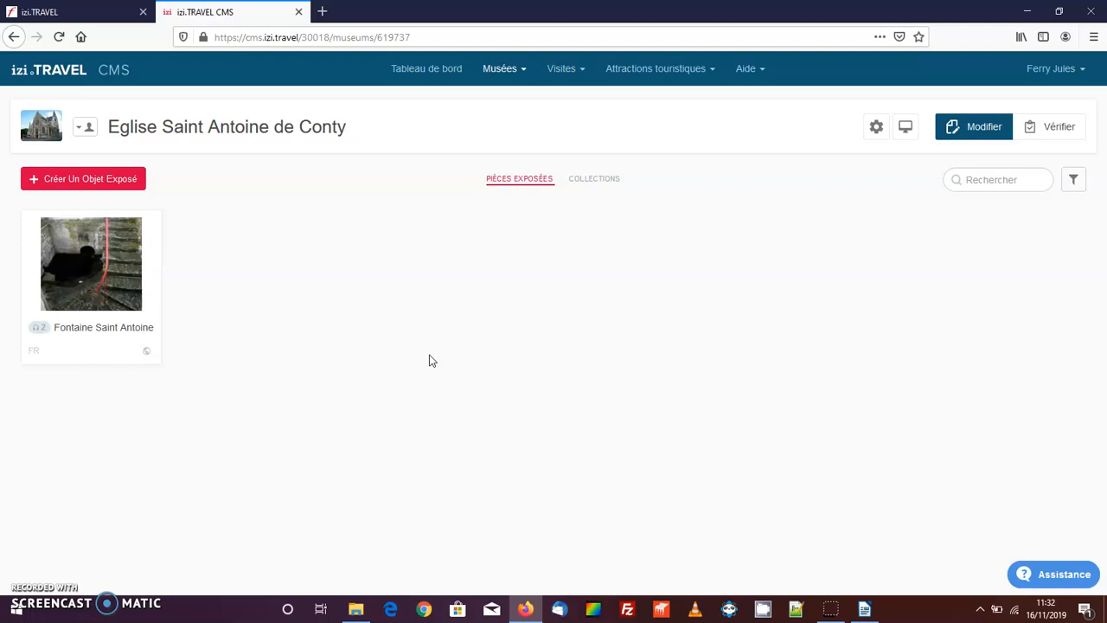
left_click(1057, 76)
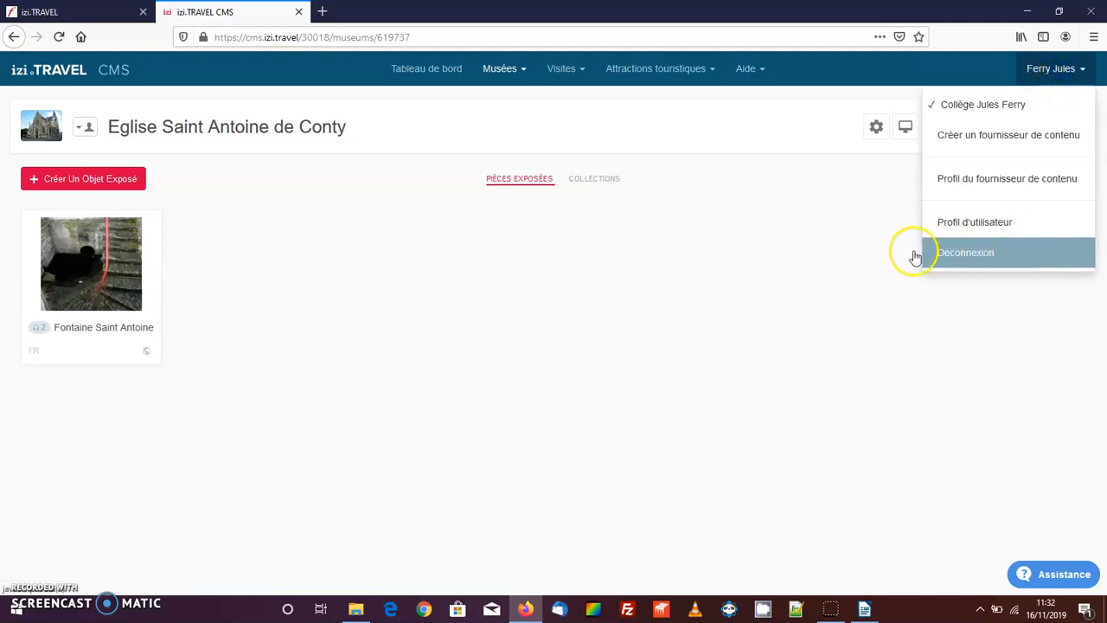
left_click(771, 247)
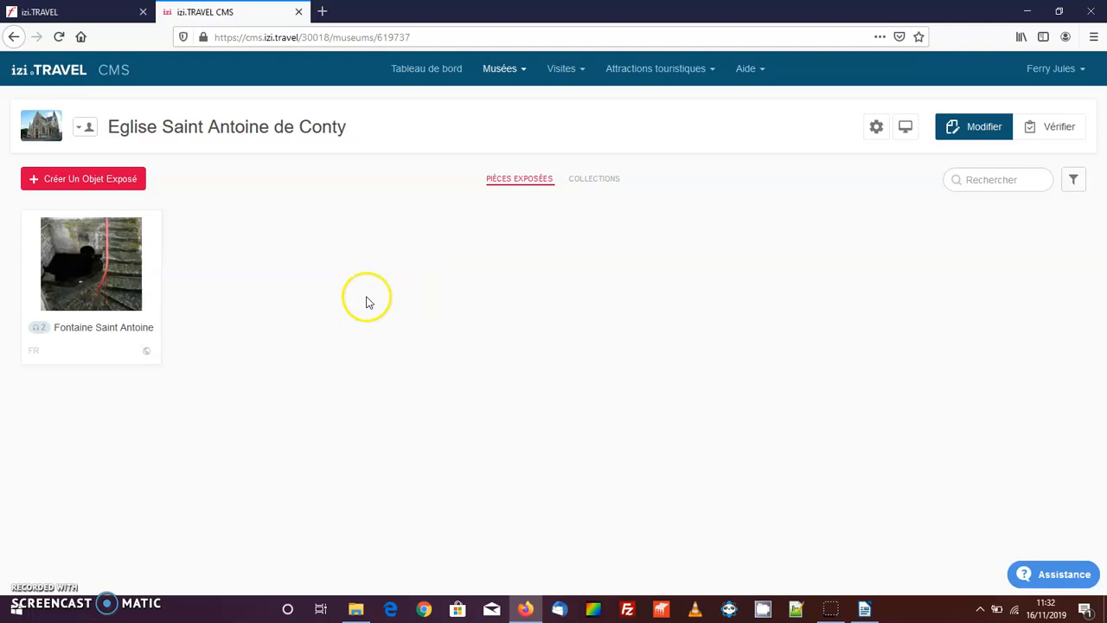